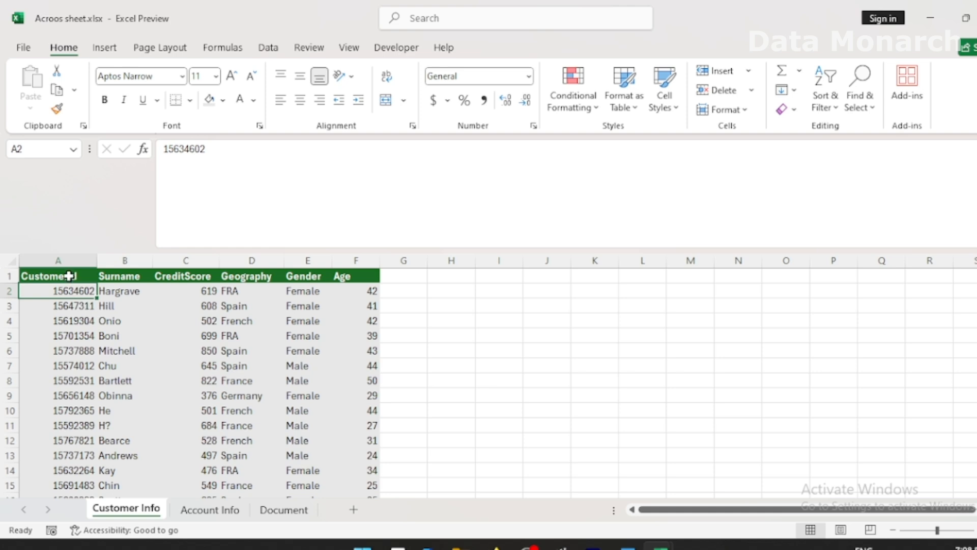
# - Convert the data range on the Customer Info sheet into a table with headers
pyautogui.click(69, 276)
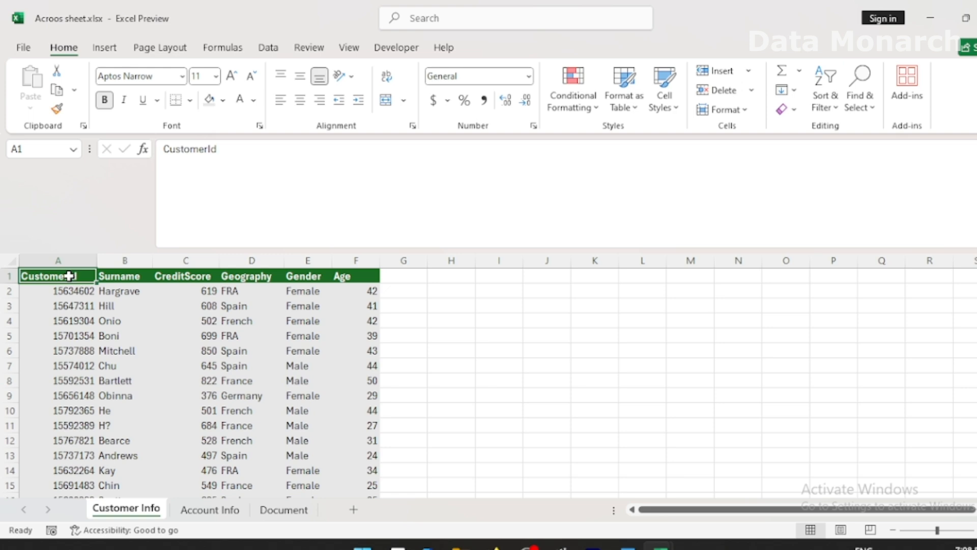
pyautogui.hotkey('ctrl', 't')
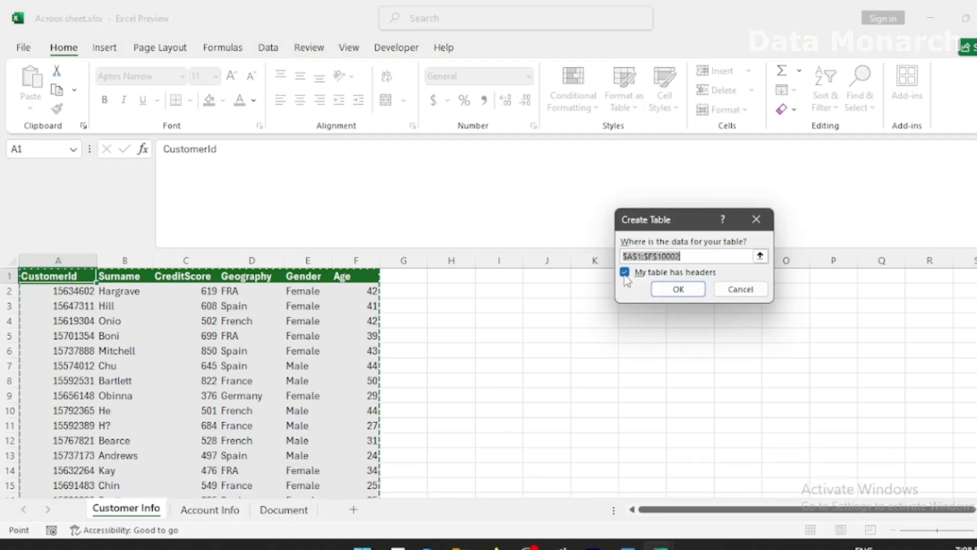
pyautogui.click(685, 289)
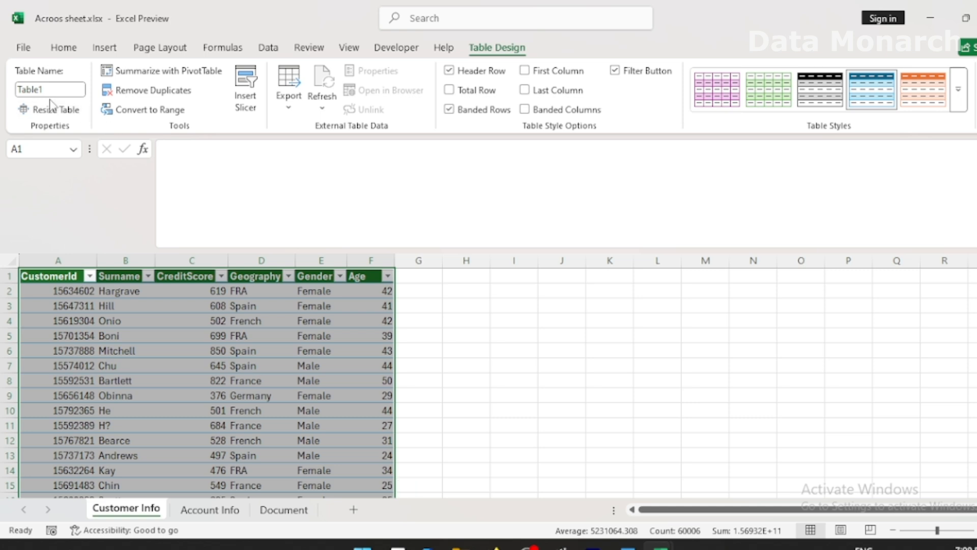
# - Convert the data range on the Account Info sheet into a table with headers
pyautogui.click(213, 511)
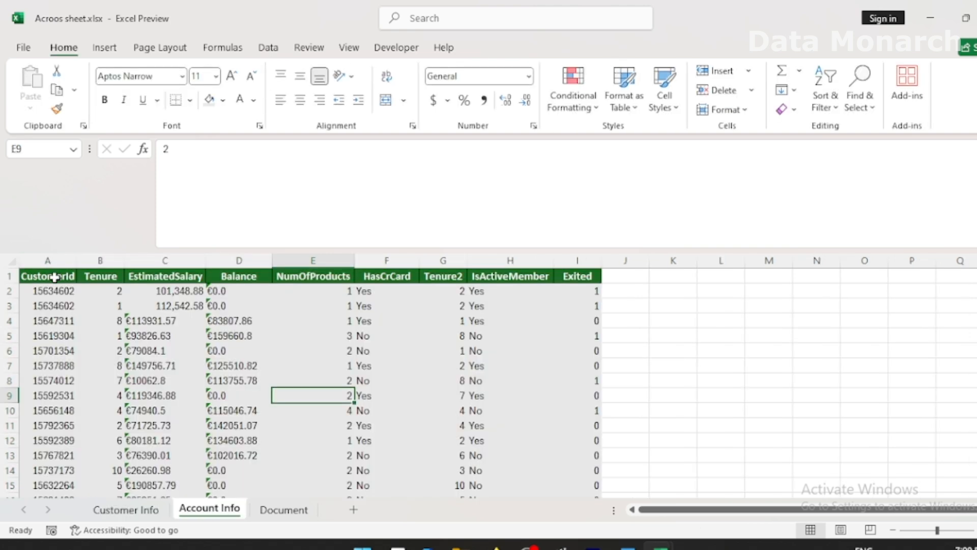
pyautogui.click(55, 278)
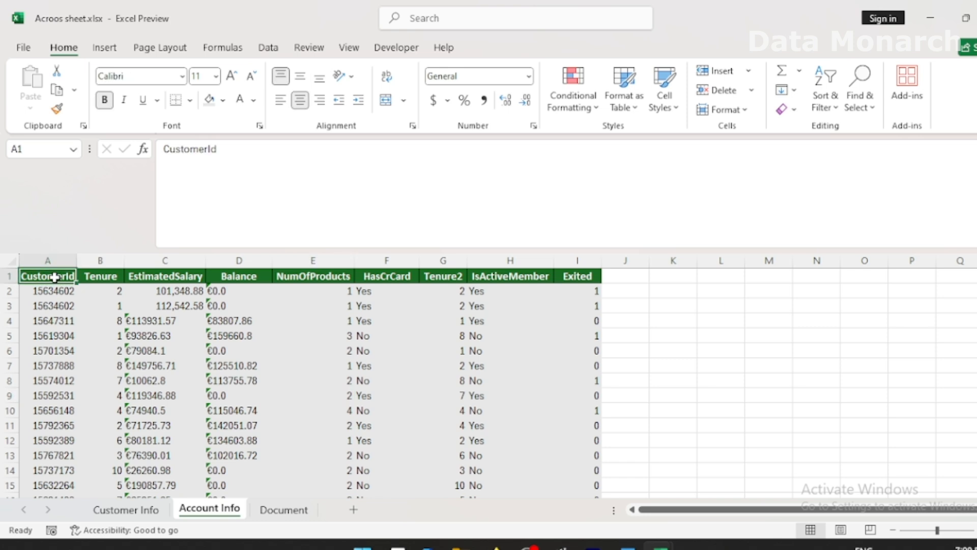
pyautogui.hotkey('ctrl', 't')
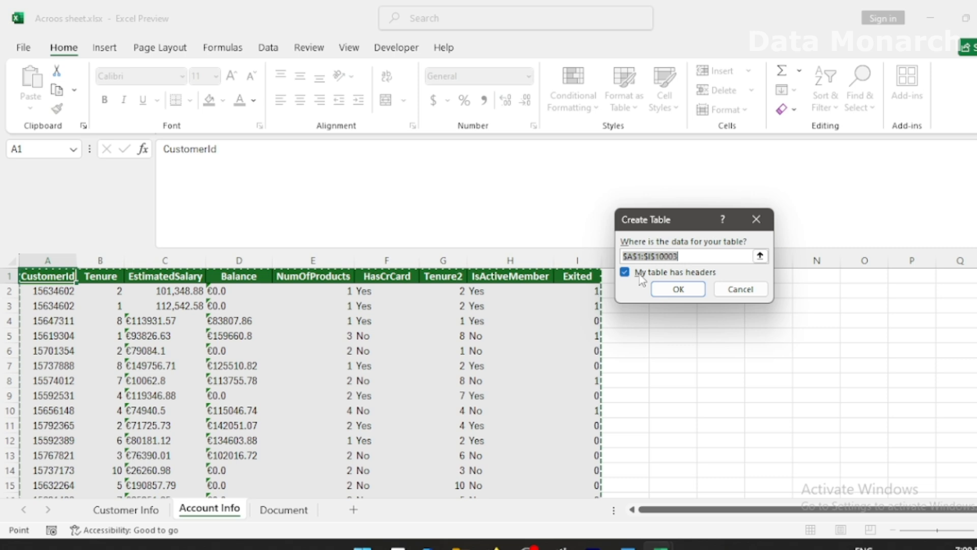
pyautogui.click(665, 289)
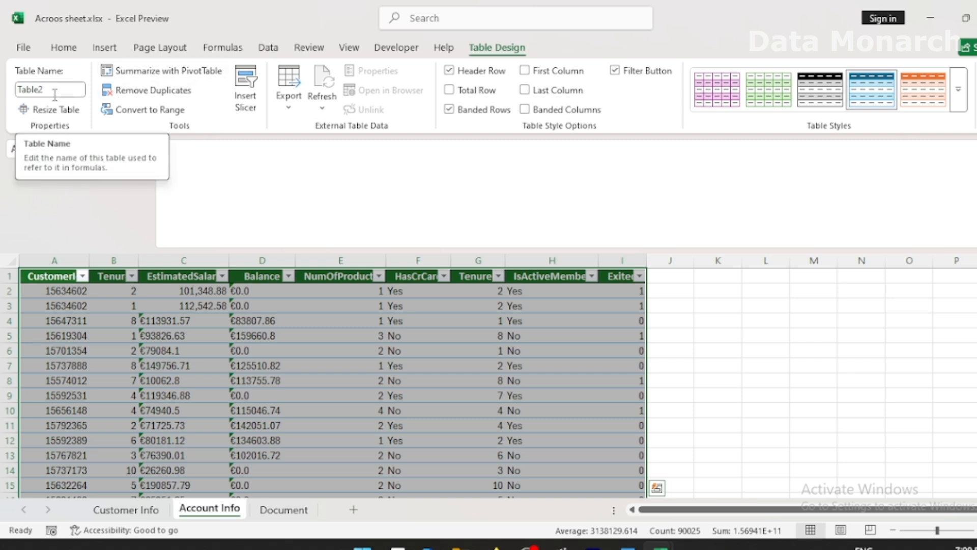
# - Begin a VLOOKUP in cell B2 of the Document sheet with A2 as lookup value and Table1 as table array
pyautogui.click(284, 511)
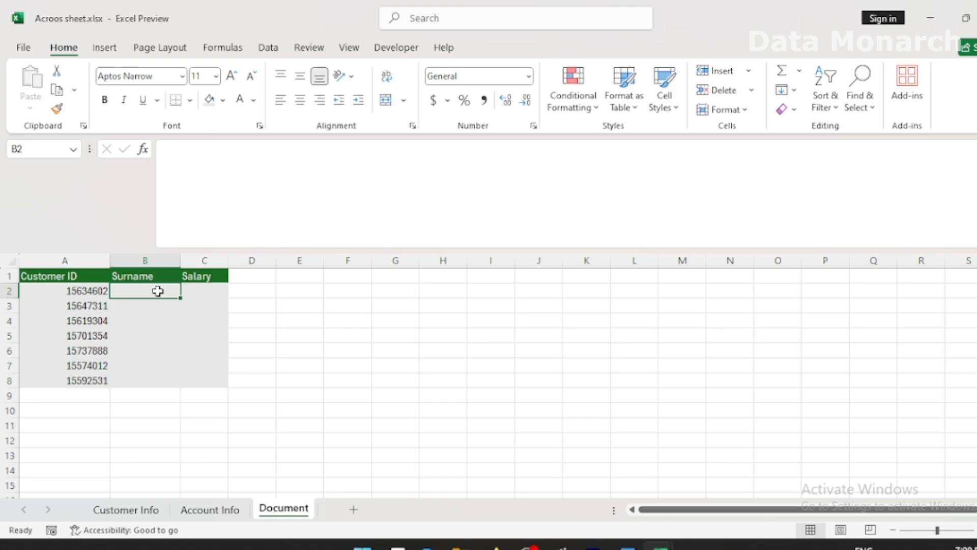
pyautogui.doubleClick(159, 291)
pyautogui.write('=VLOOK')
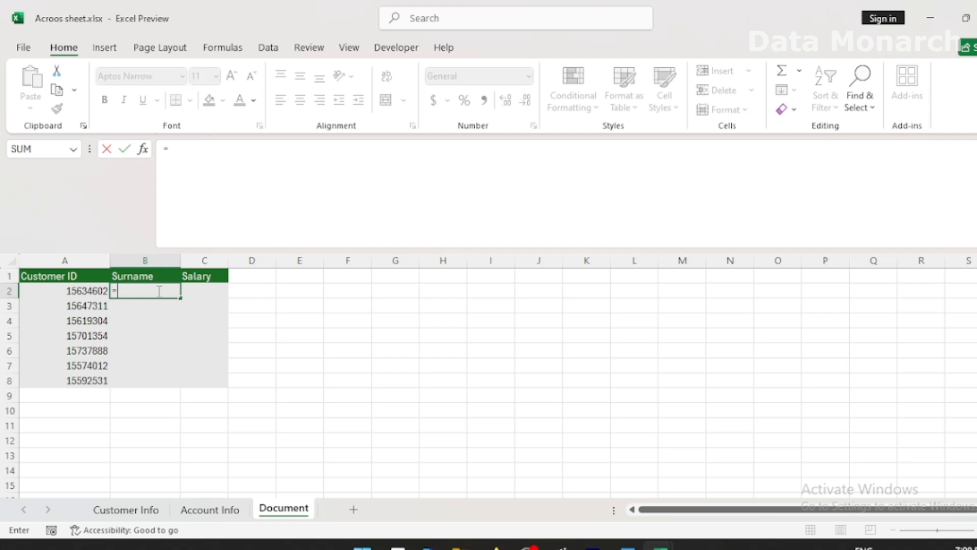
pyautogui.press('Tab')
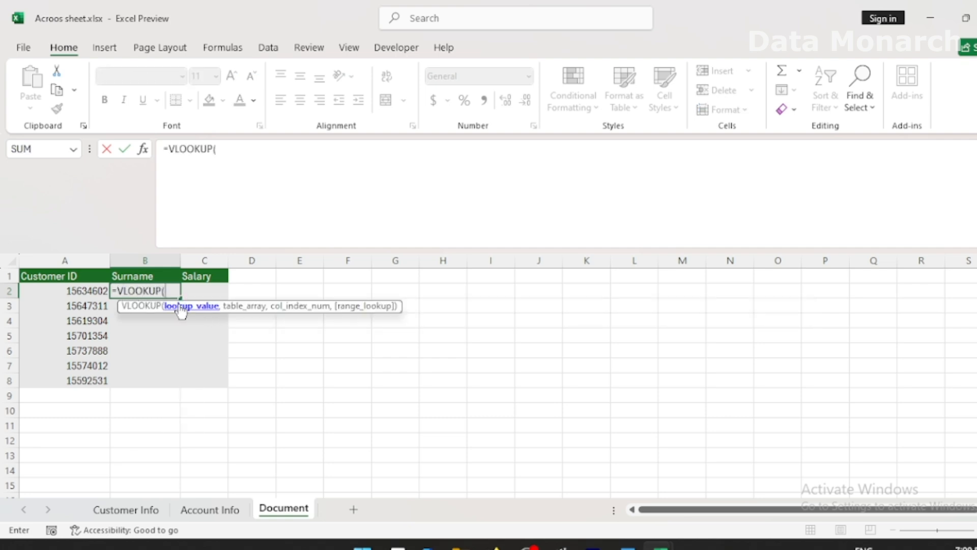
pyautogui.click(73, 294)
pyautogui.write(',')
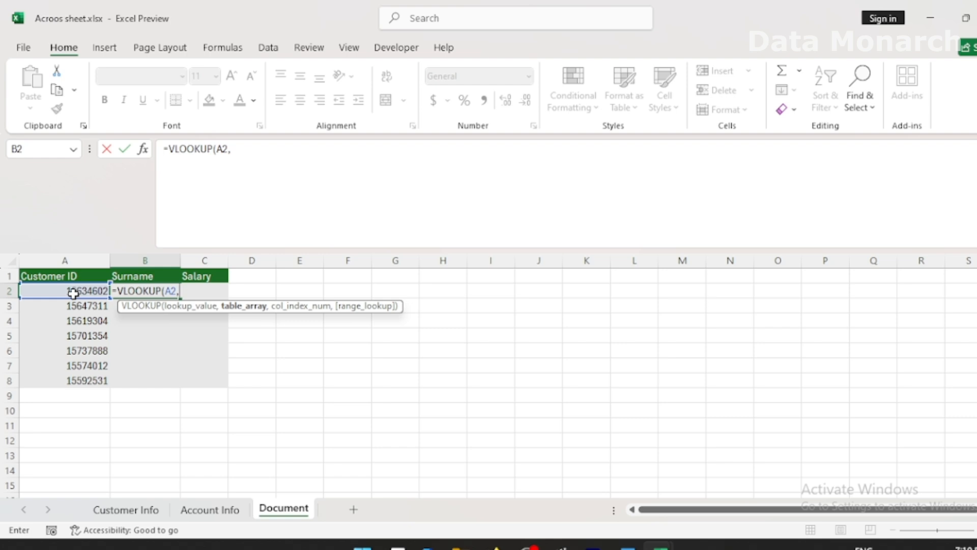
pyautogui.write('Tabl')
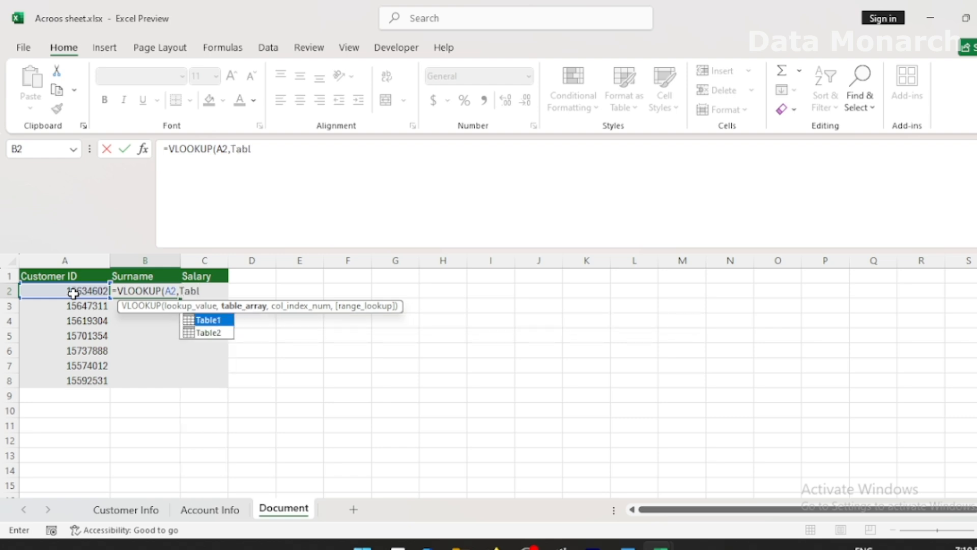
pyautogui.doubleClick(218, 319)
pyautogui.write(',')
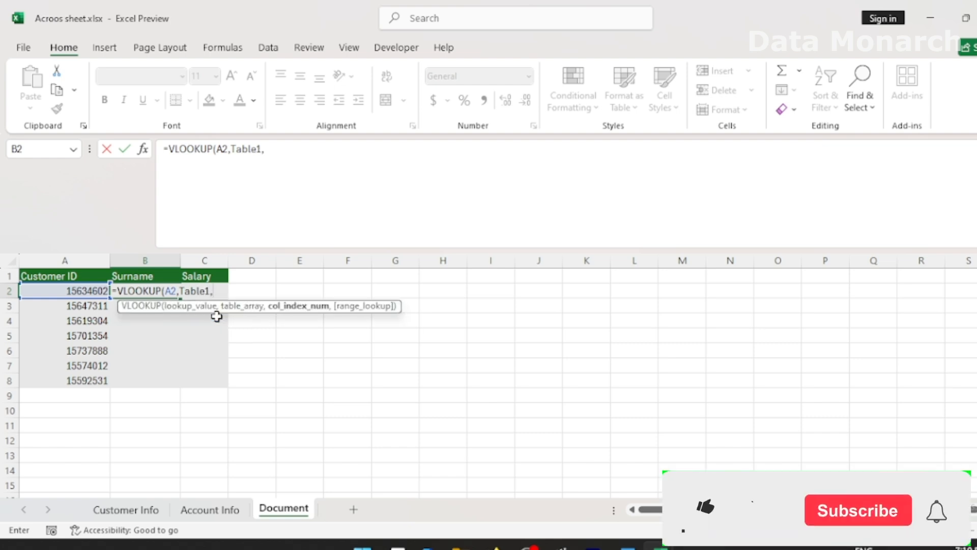
# - Complete the surname VLOOKUP in B2 with column index 2 and approximate match (TRUE)
pyautogui.click(122, 513)
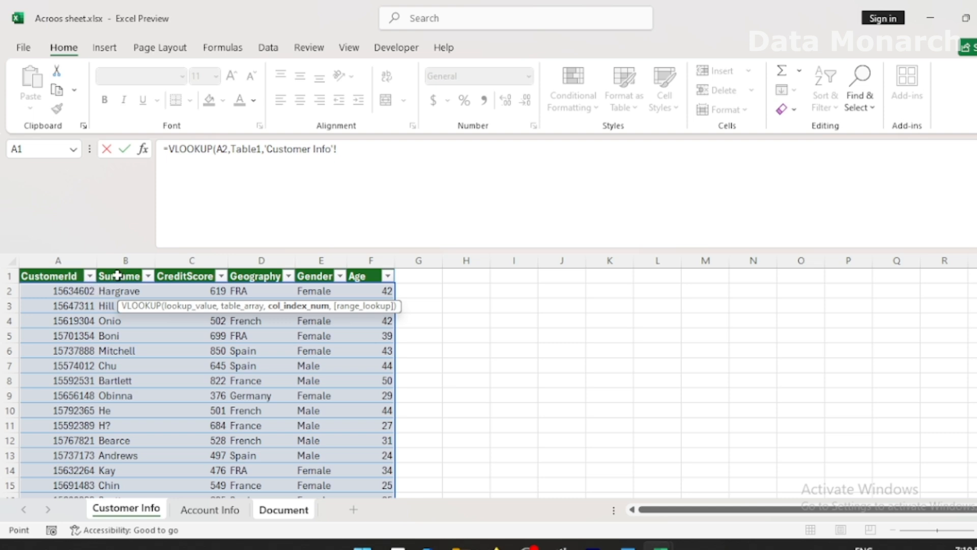
pyautogui.click(285, 511)
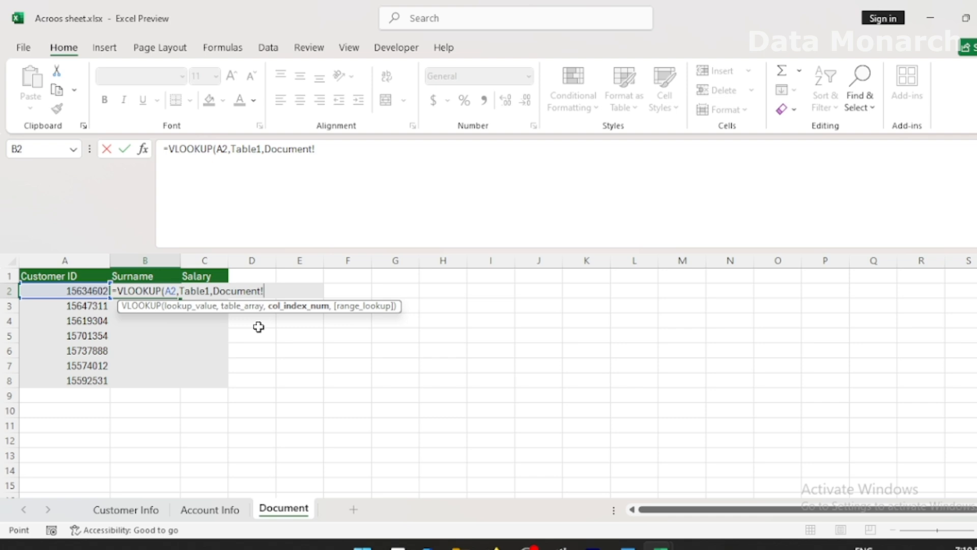
pyautogui.press('BackSpace')
pyautogui.press('BackSpace')
pyautogui.press('BackSpace')
pyautogui.press('BackSpace')
pyautogui.press('BackSpace')
pyautogui.press('BackSpace')
pyautogui.press('BackSpace')
pyautogui.press('BackSpace')
pyautogui.press('BackSpace')
pyautogui.write('2,')
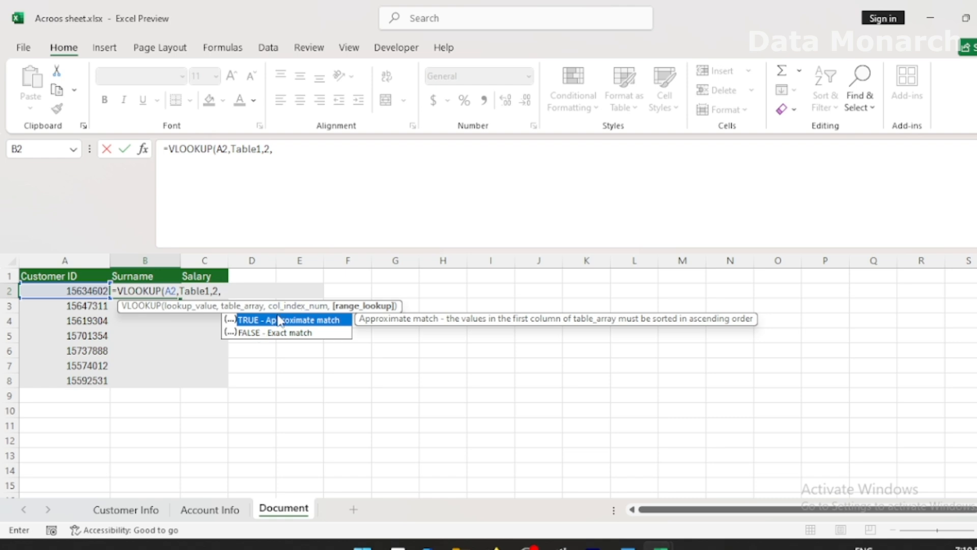
pyautogui.doubleClick(271, 321)
pyautogui.write(')')
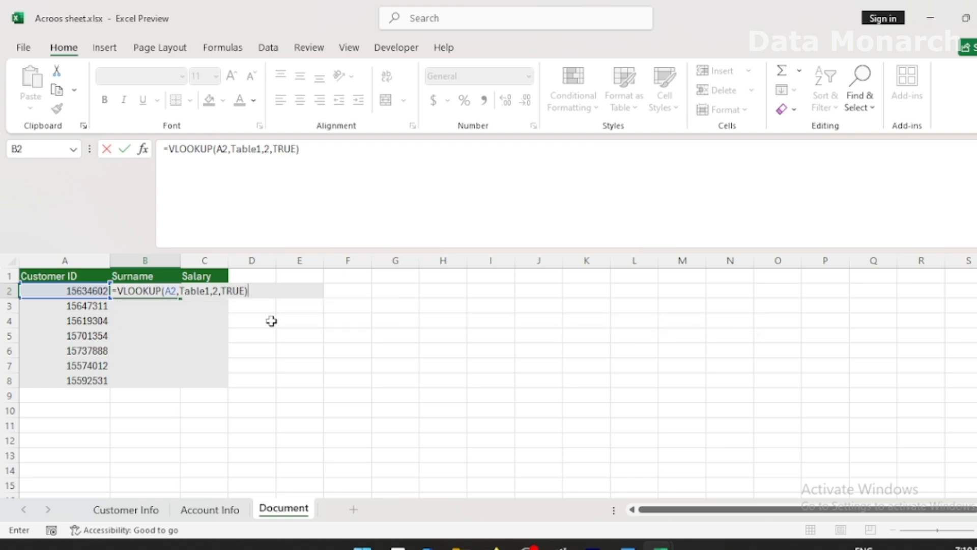
pyautogui.press('Return')
# - Change the surname VLOOKUP in B2 of the Document sheet to exact match (FALSE) and fill it down to B8
pyautogui.click(122, 290)
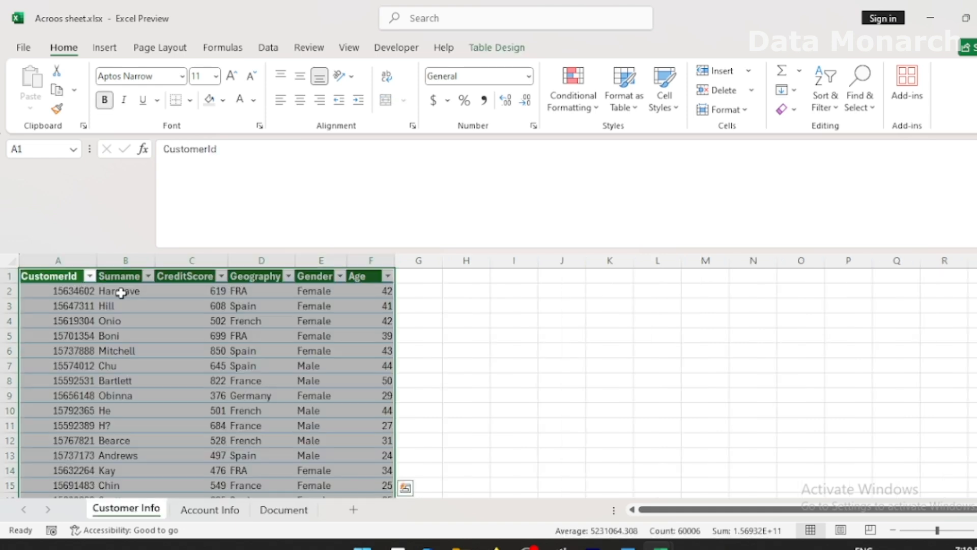
pyautogui.click(122, 293)
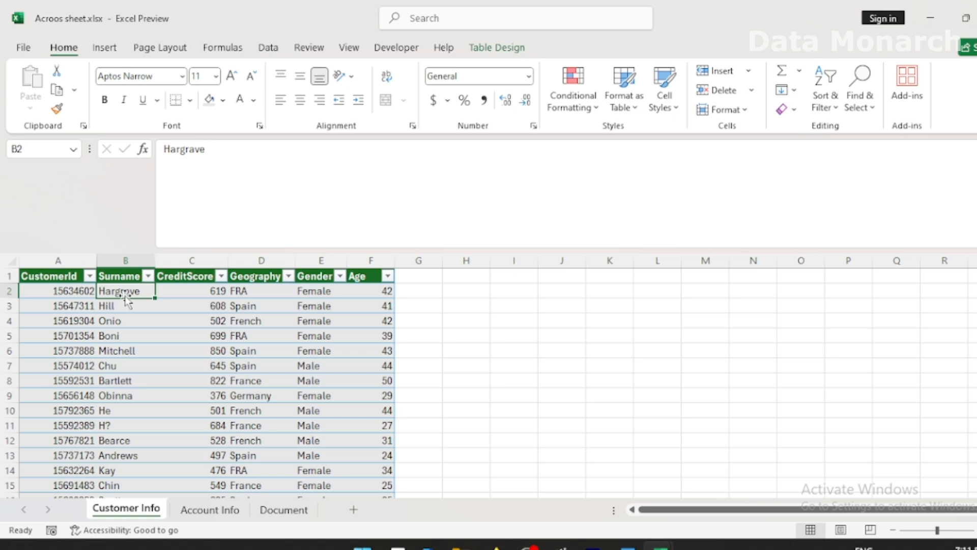
pyautogui.click(293, 510)
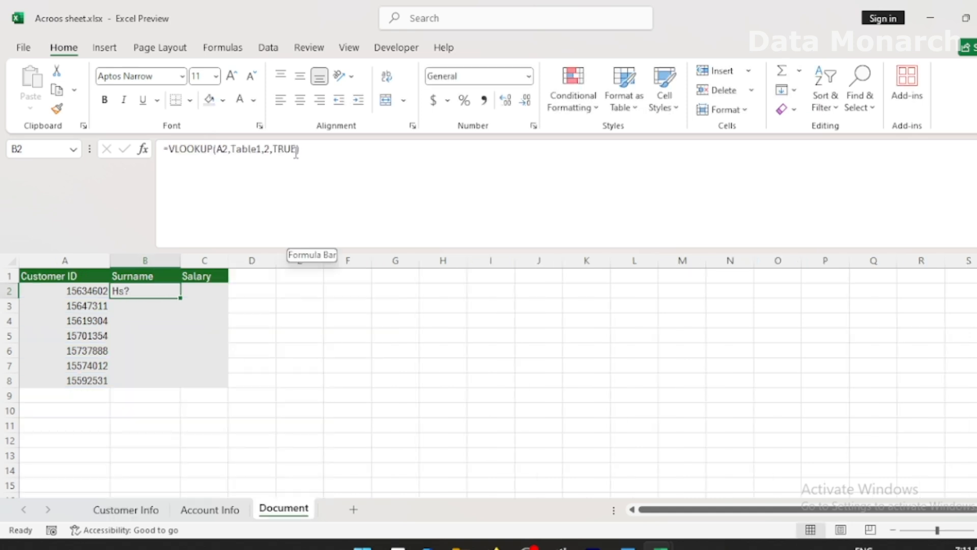
pyautogui.doubleClick(276, 150)
pyautogui.write('FALSE')
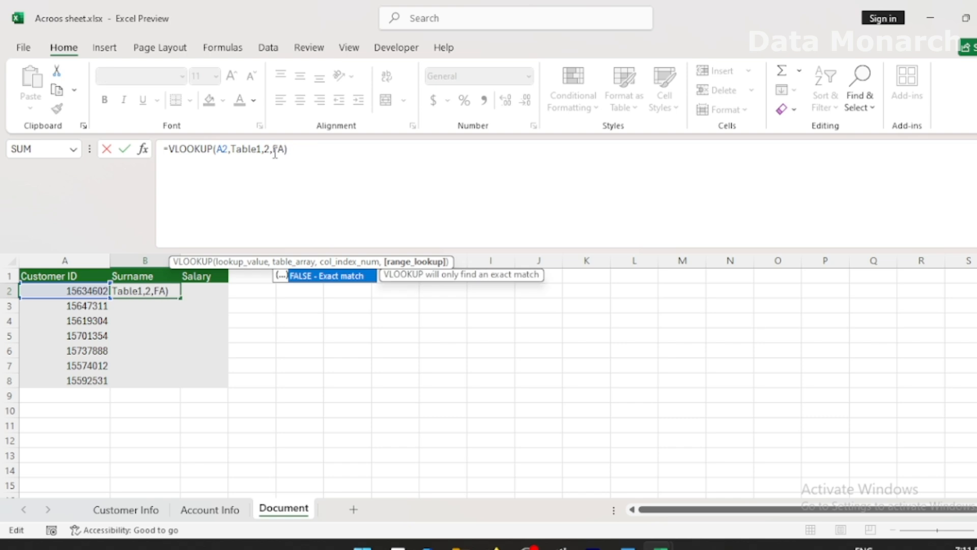
pyautogui.press('Return')
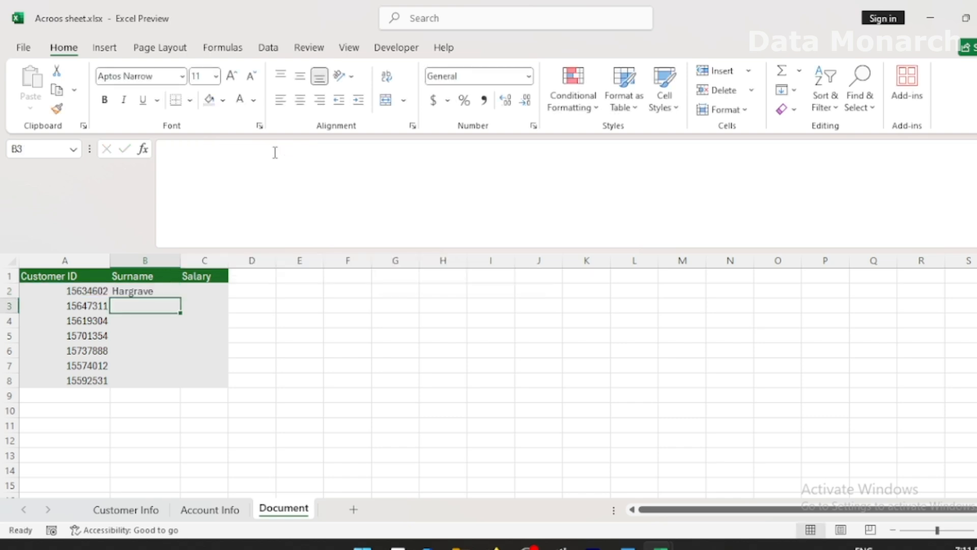
pyautogui.click(168, 291)
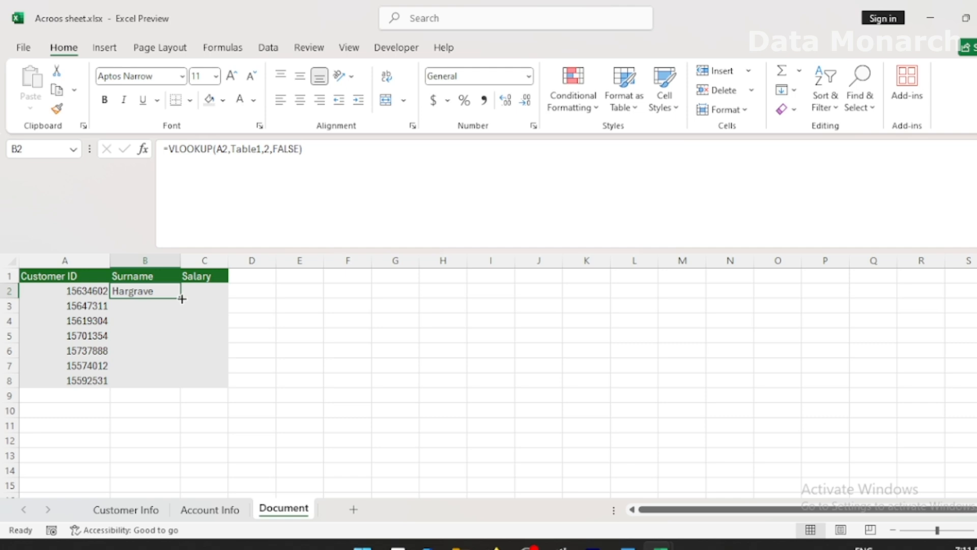
pyautogui.moveTo(182, 299); pyautogui.dragTo(177, 382)
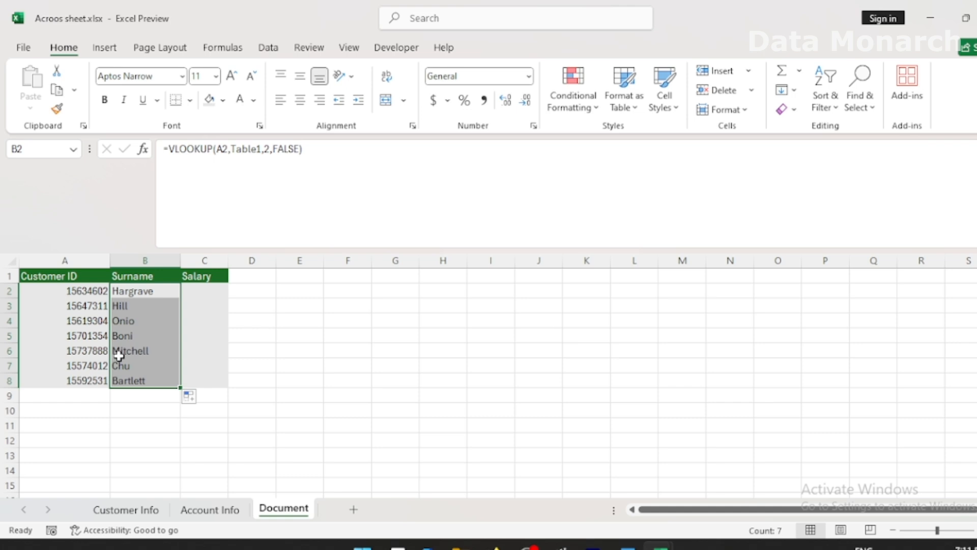
# - Begin a VLOOKUP in the Salary cell C2 with A2 as lookup value and Table2 as table array
pyautogui.click(191, 291)
pyautogui.write('=VLOOK')
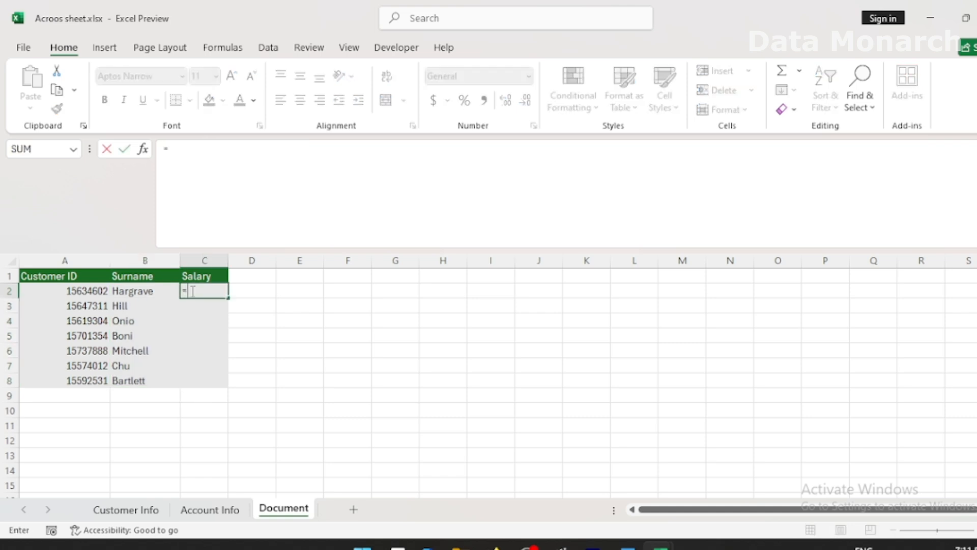
pyautogui.press('Tab')
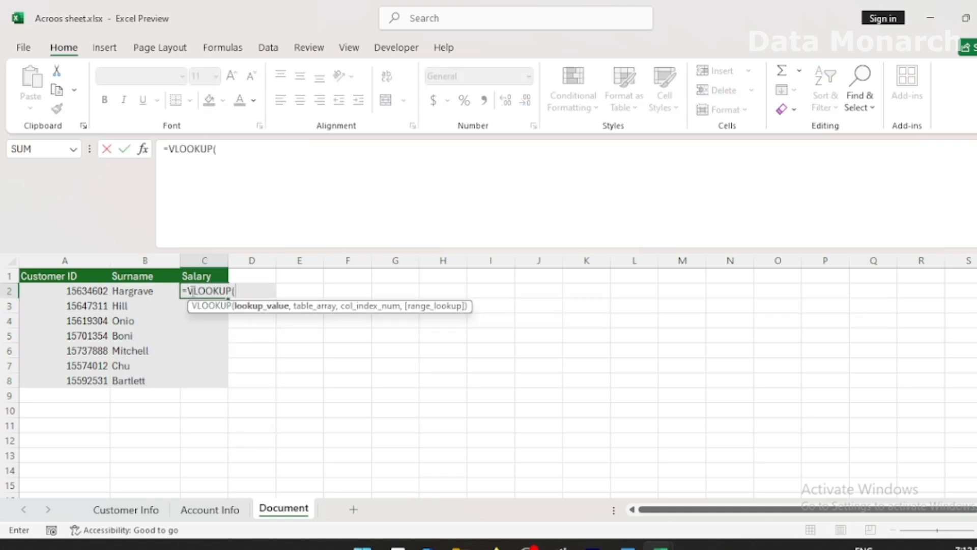
pyautogui.click(87, 291)
pyautogui.write(',')
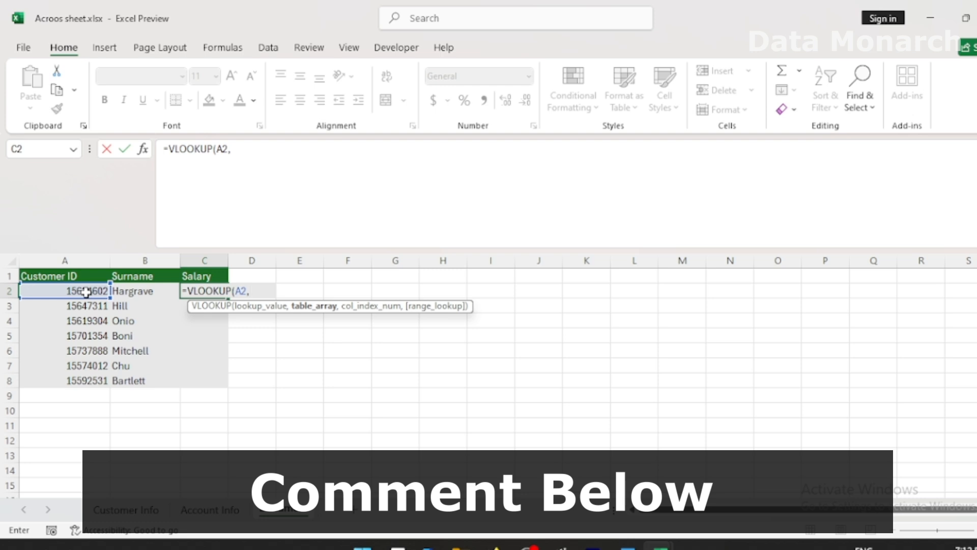
pyautogui.write('Table2')
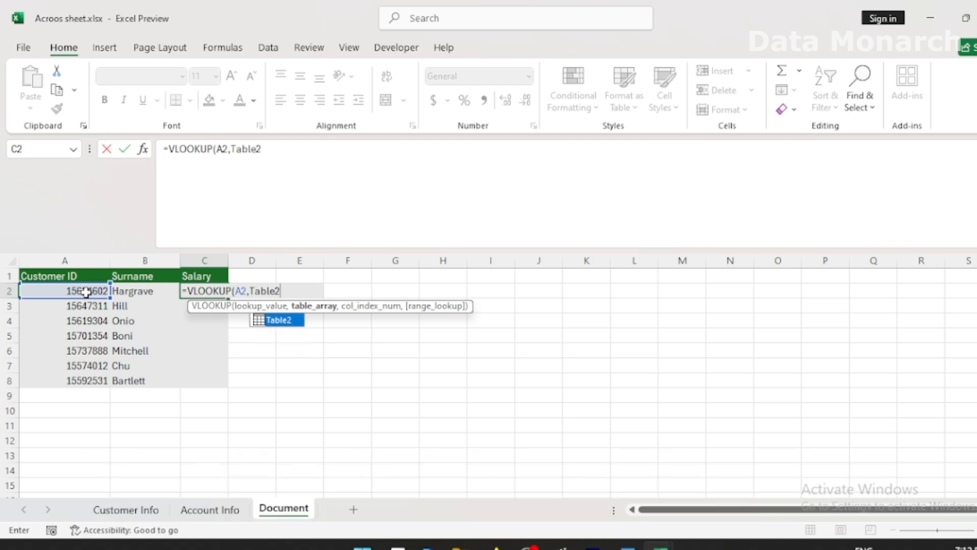
pyautogui.write(',')
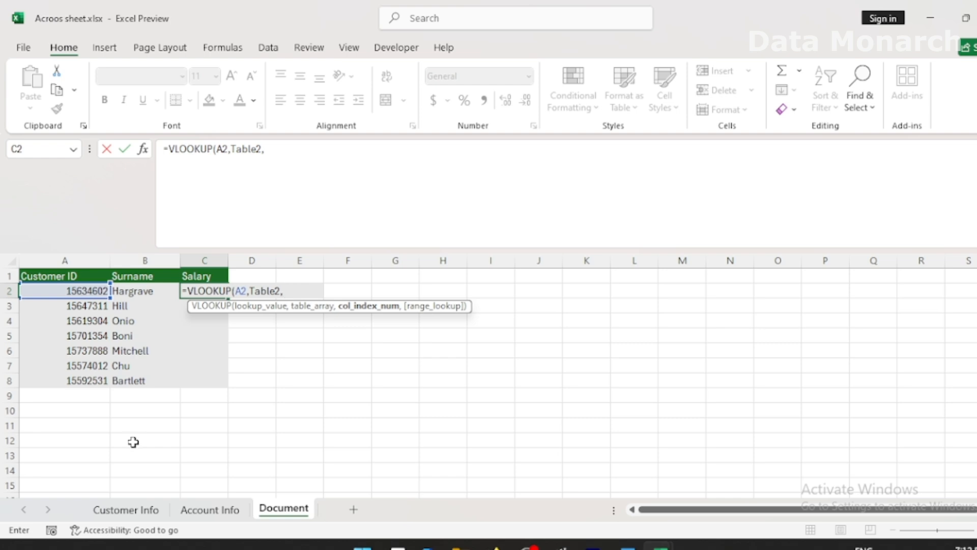
# - Complete the salary VLOOKUP in C2 with column index 3 and exact match (FALSE), and fill it down to C8
pyautogui.click(206, 510)
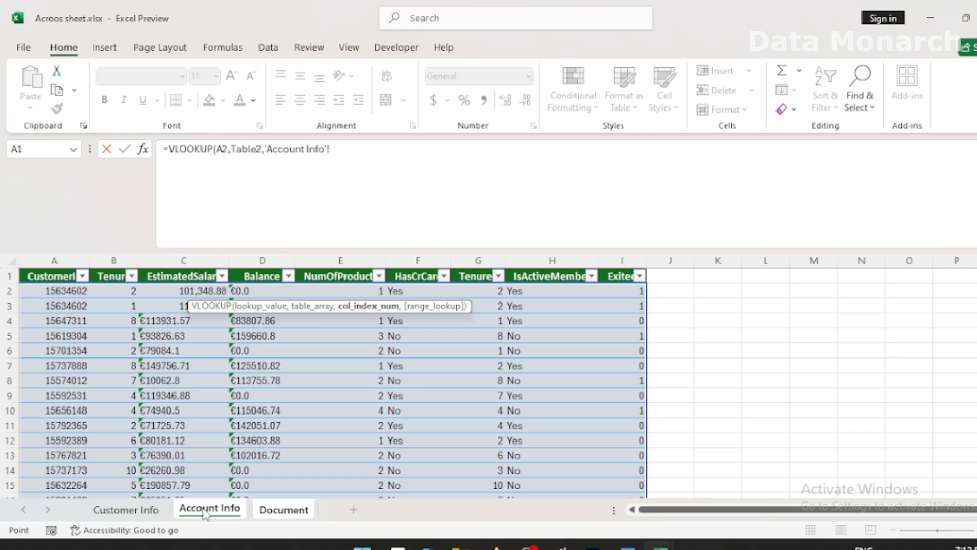
pyautogui.click(278, 511)
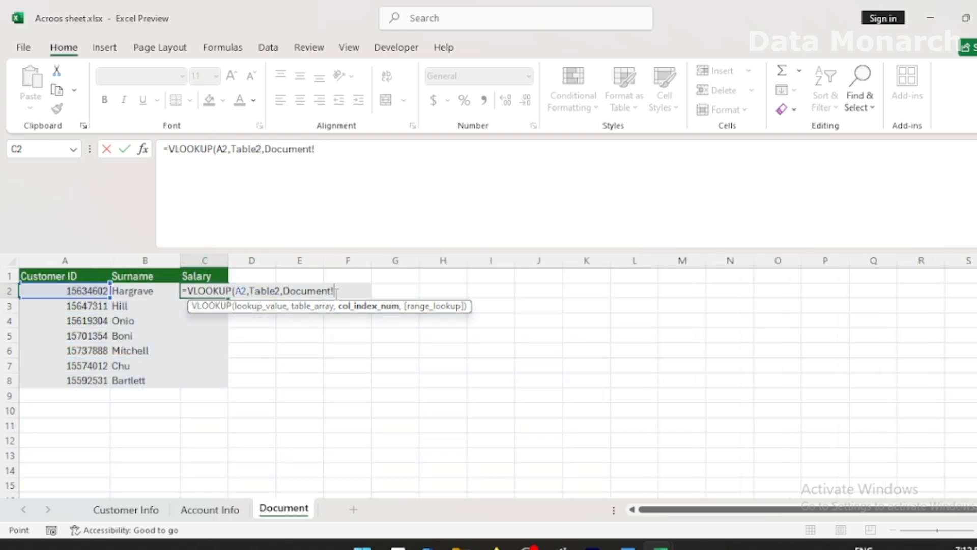
pyautogui.write('3,')
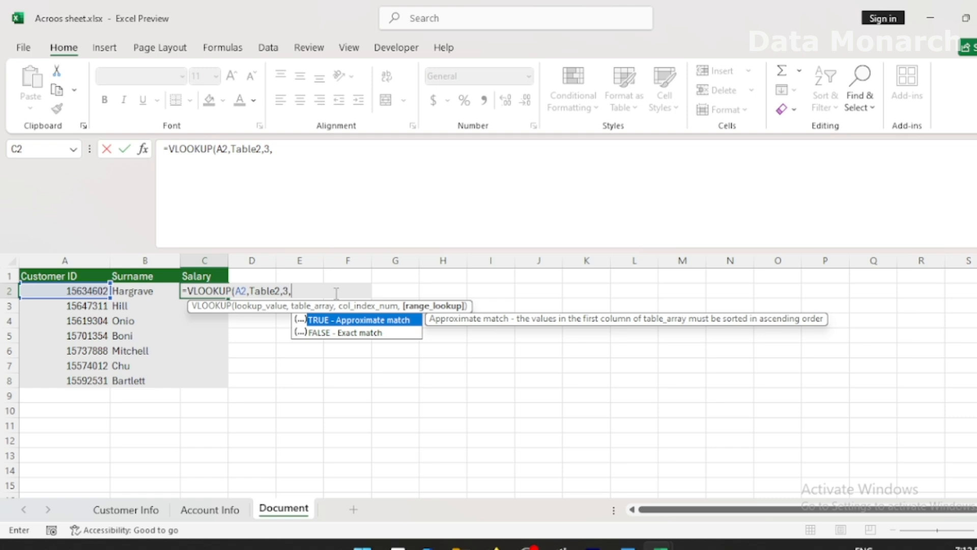
pyautogui.doubleClick(354, 335)
pyautogui.write(')')
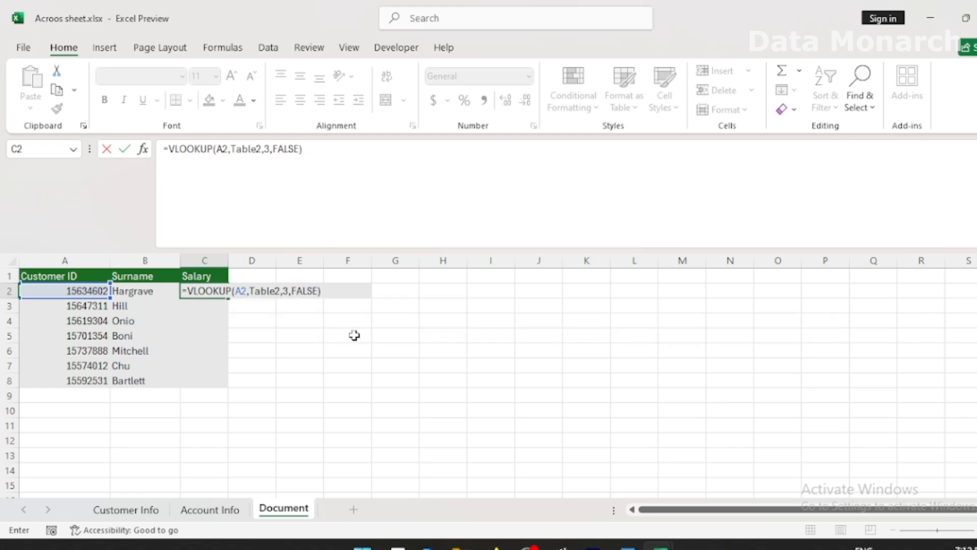
pyautogui.press('Return')
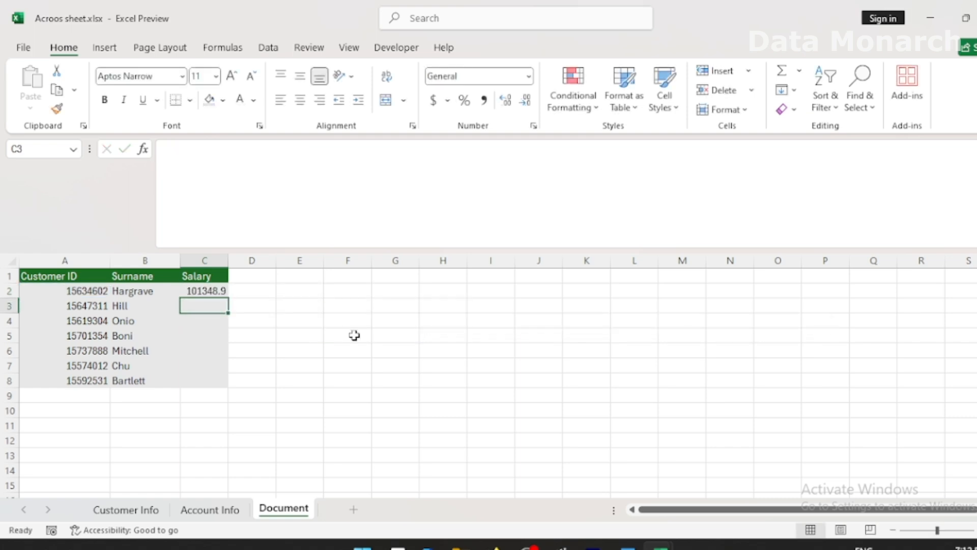
pyautogui.click(206, 291)
pyautogui.moveTo(228, 298); pyautogui.dragTo(222, 381)
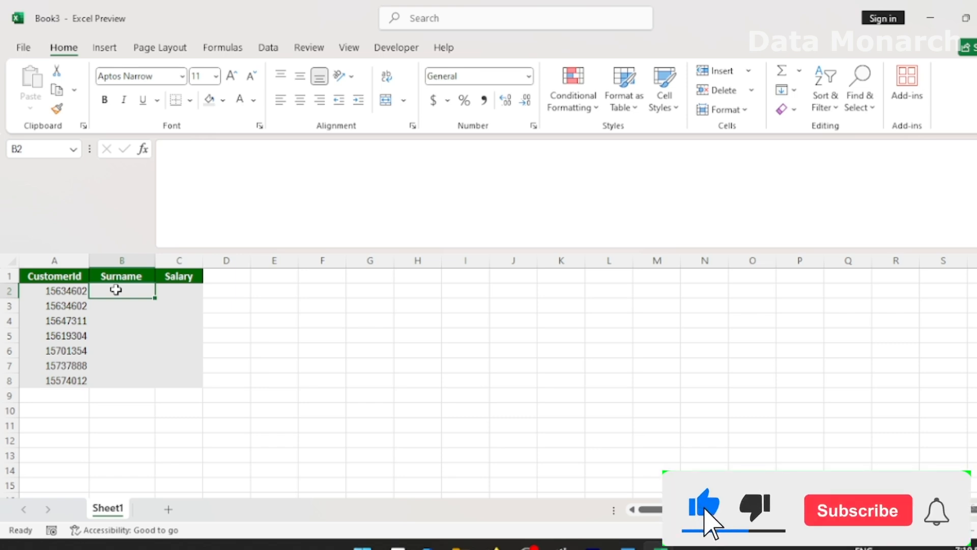
# - Convert the data range in the Customer Info.xlsx workbook into a table, starting from the CustomerId header in A1
pyautogui.moveTo(660, 545)
pyautogui.click(656, 473)
pyautogui.click(61, 273)
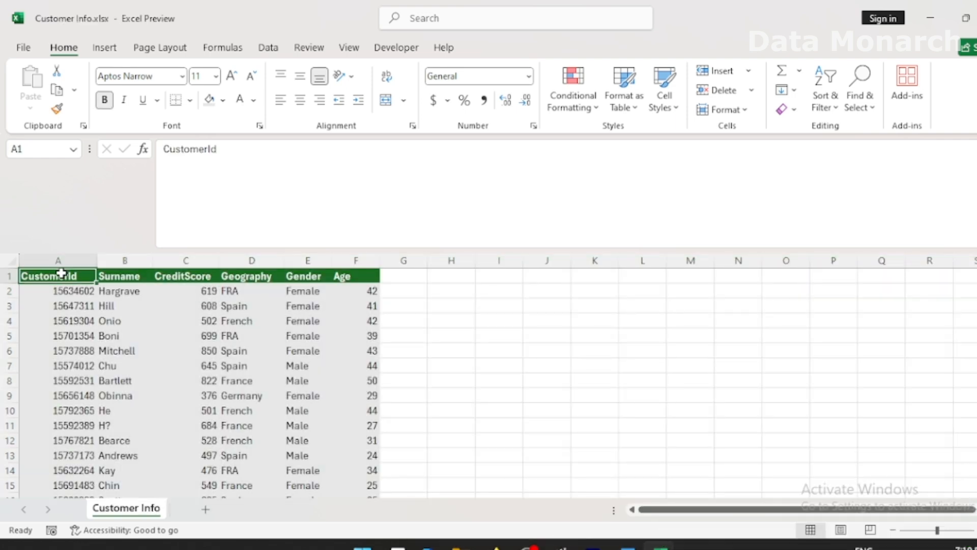
pyautogui.hotkey('ctrl', 't')
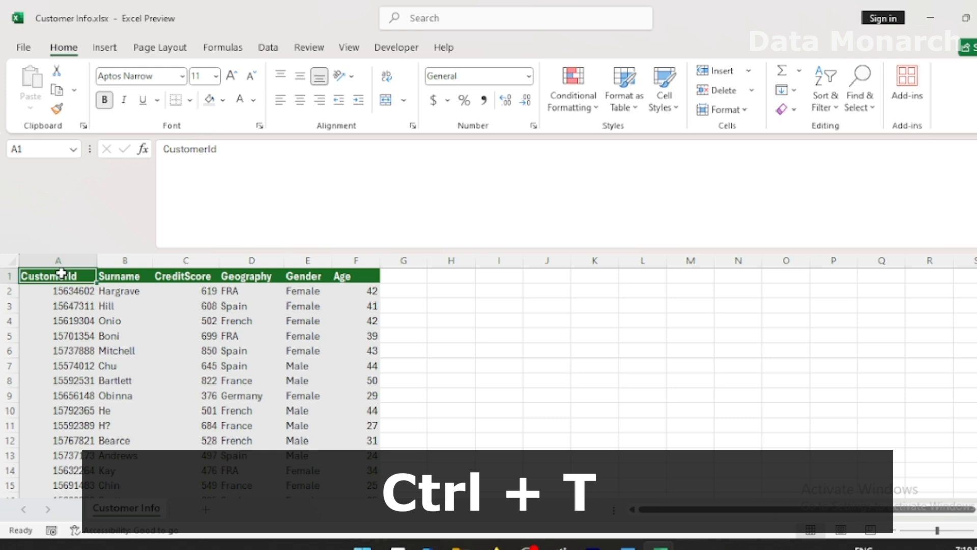
pyautogui.press('Return')
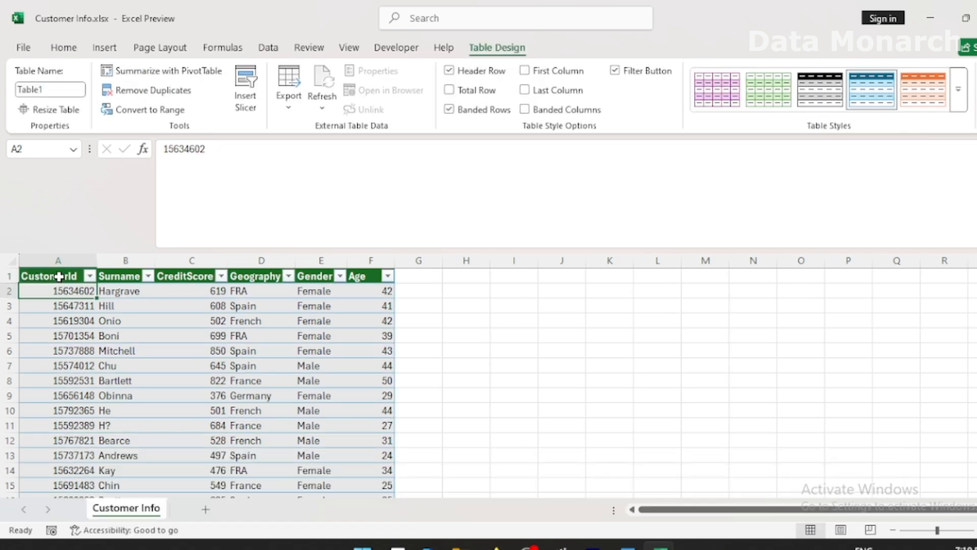
# - Begin a VLOOKUP in the Surname cell B2 of the Book3 workbook with A2 as lookup value
pyautogui.moveTo(660, 547)
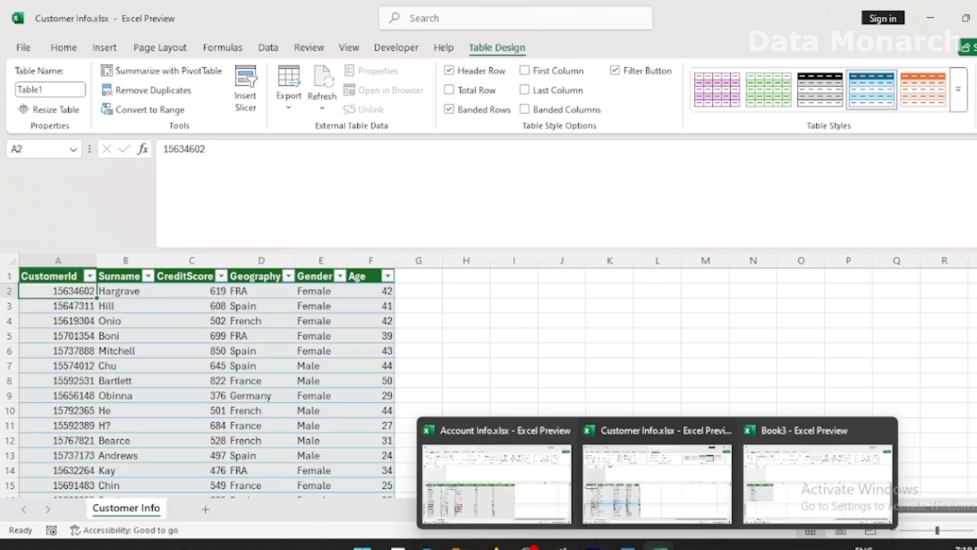
pyautogui.click(810, 489)
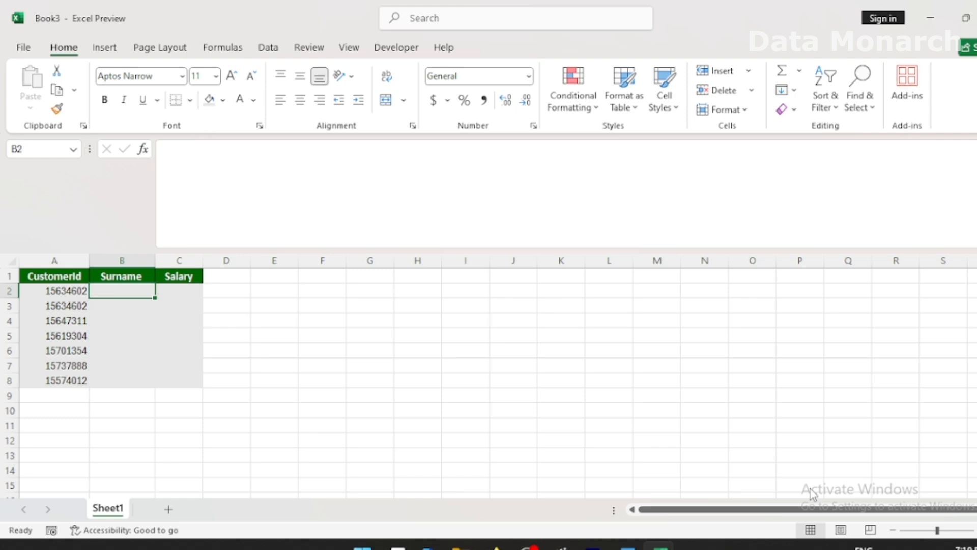
pyautogui.doubleClick(119, 290)
pyautogui.write('=V')
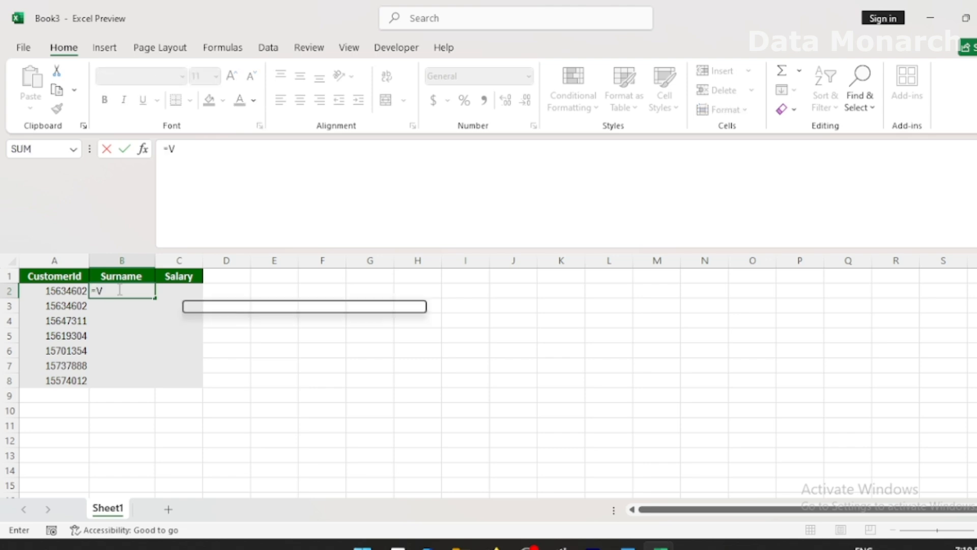
pyautogui.write('LOOK')
pyautogui.press('Tab')
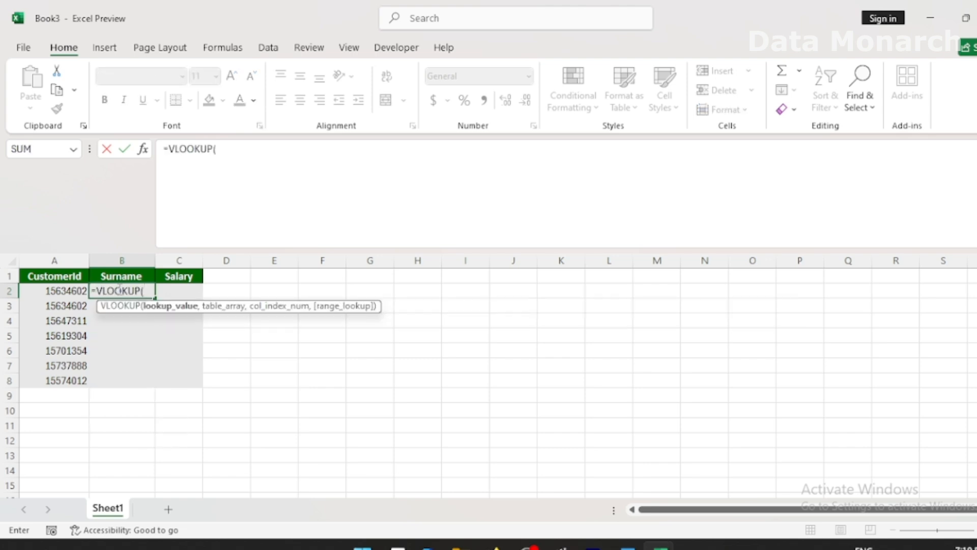
pyautogui.click(45, 291)
pyautogui.write(',')
# - Use the whole Table1 in Customer Info.xlsx, headers included, as table array of the surname VLOOKUP in Book3
pyautogui.moveTo(660, 543)
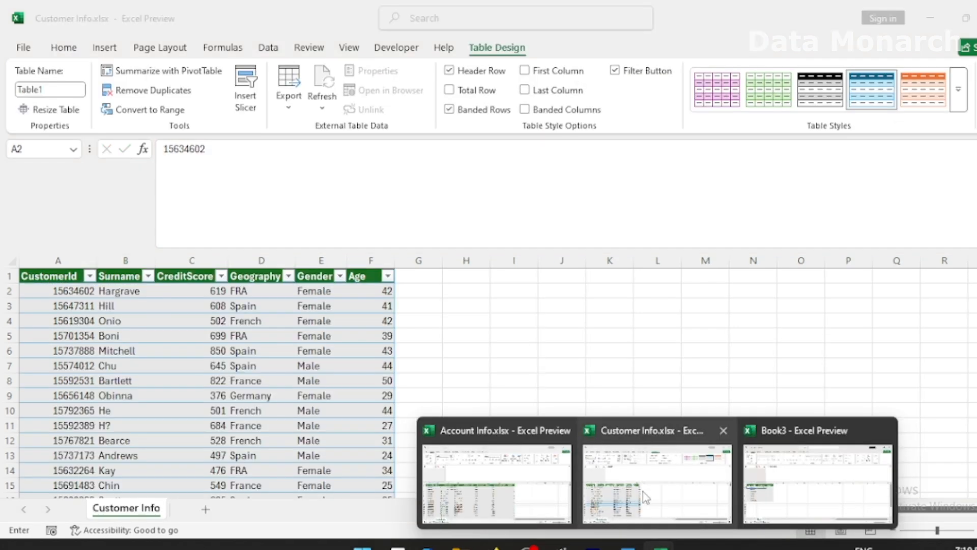
pyautogui.click(643, 490)
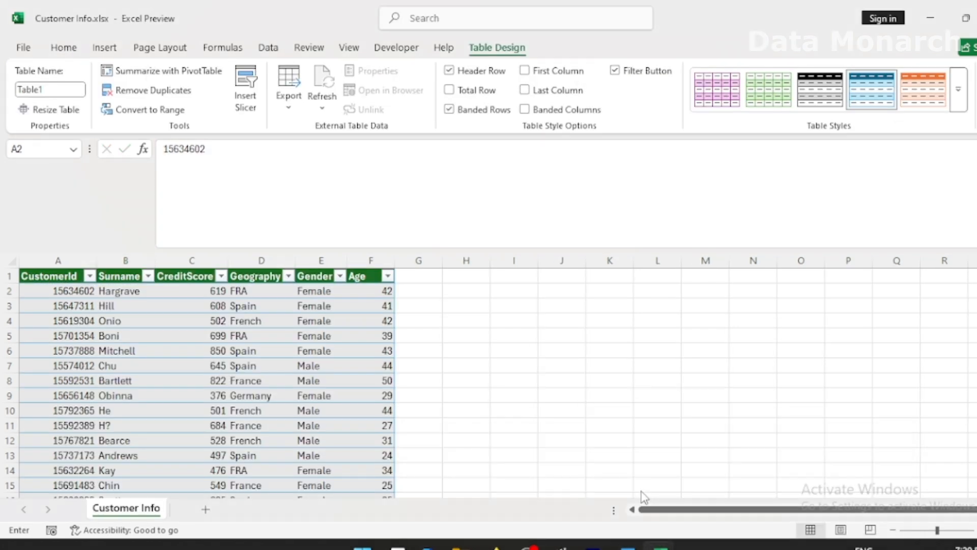
pyautogui.click(56, 279)
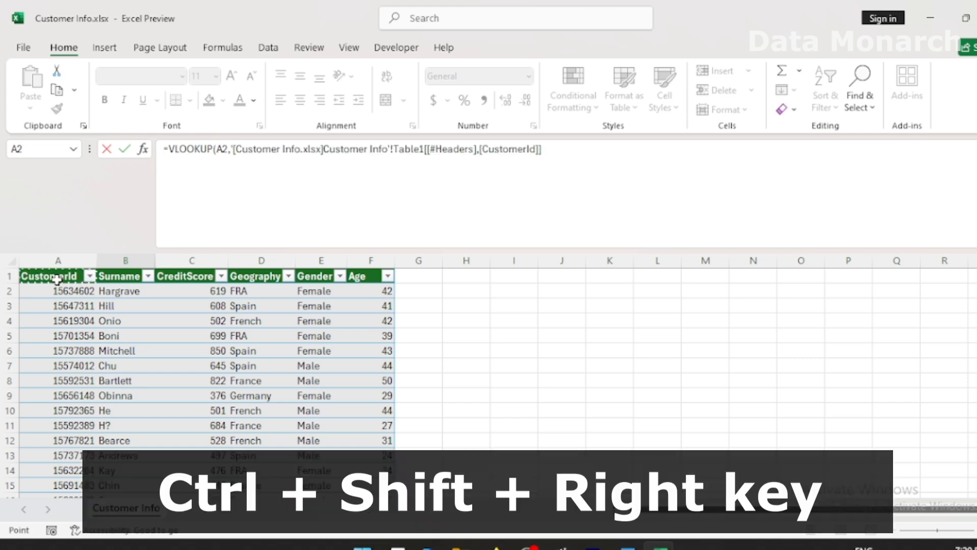
pyautogui.hotkey('ctrl', 'shift', 'Right')
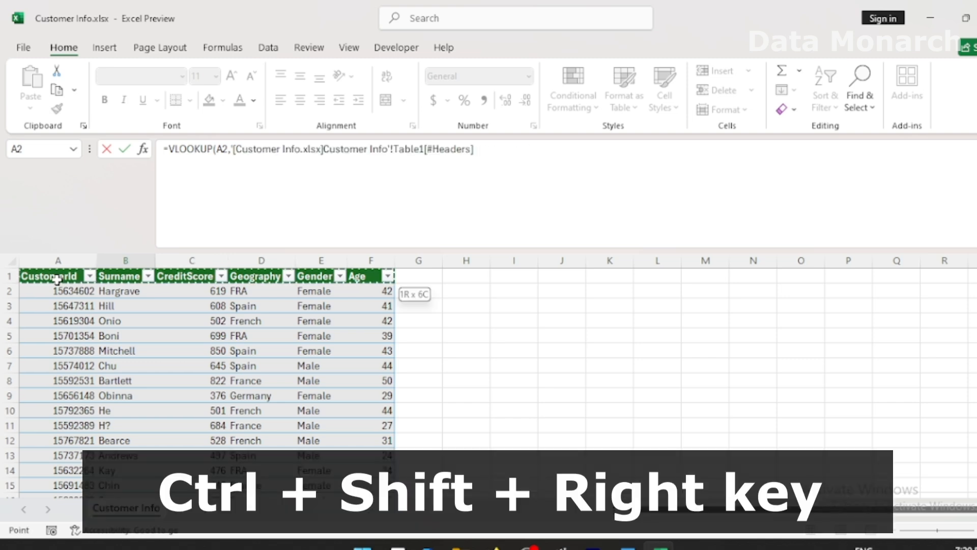
pyautogui.hotkey('ctrl', 'shift', 'Down')
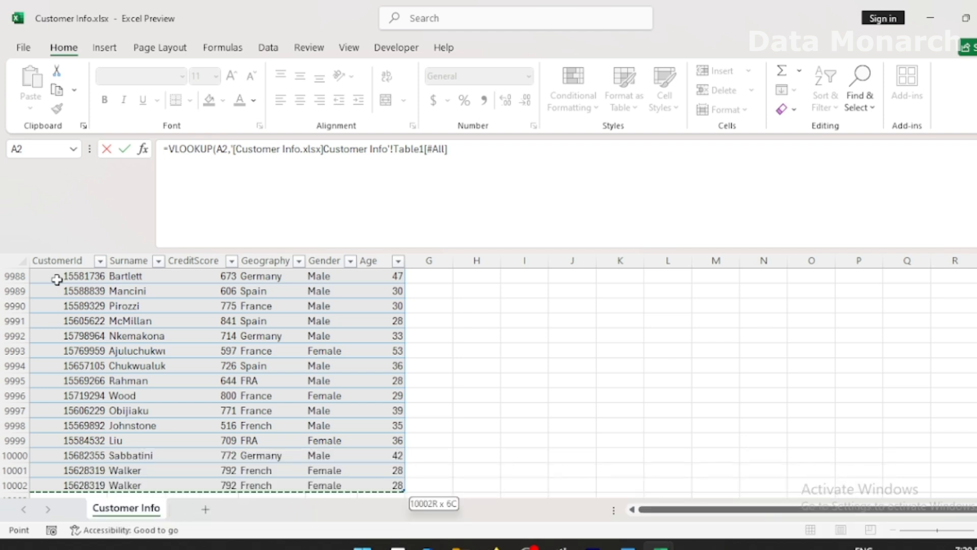
pyautogui.moveTo(660, 544)
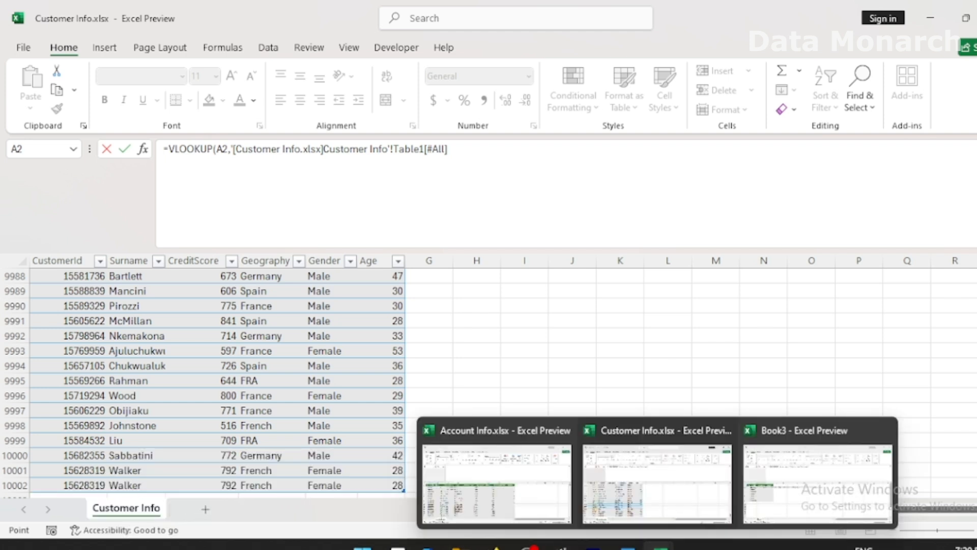
pyautogui.click(818, 483)
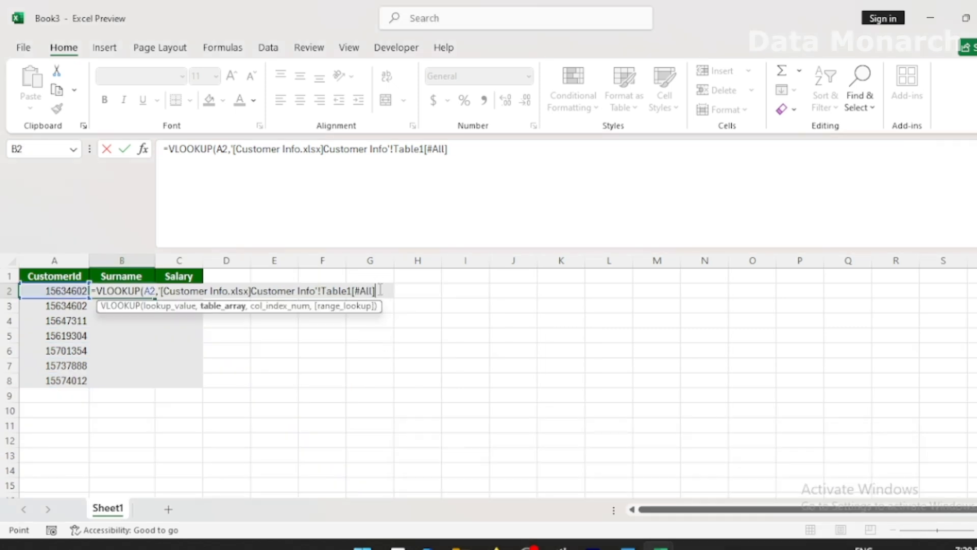
# - Complete the surname VLOOKUP in B2 with column index 2 and exact match (FALSE), and fill it down to B8
pyautogui.write(',')
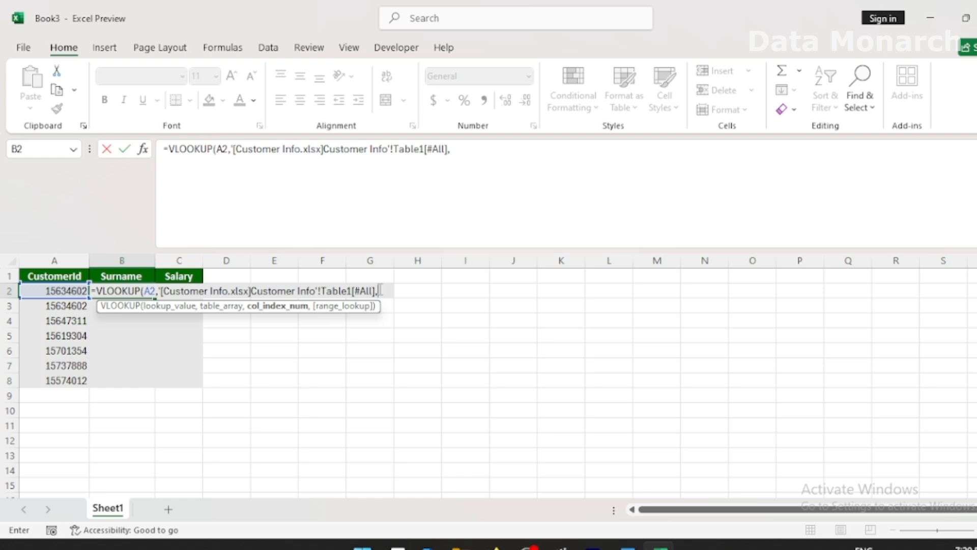
pyautogui.write('2,')
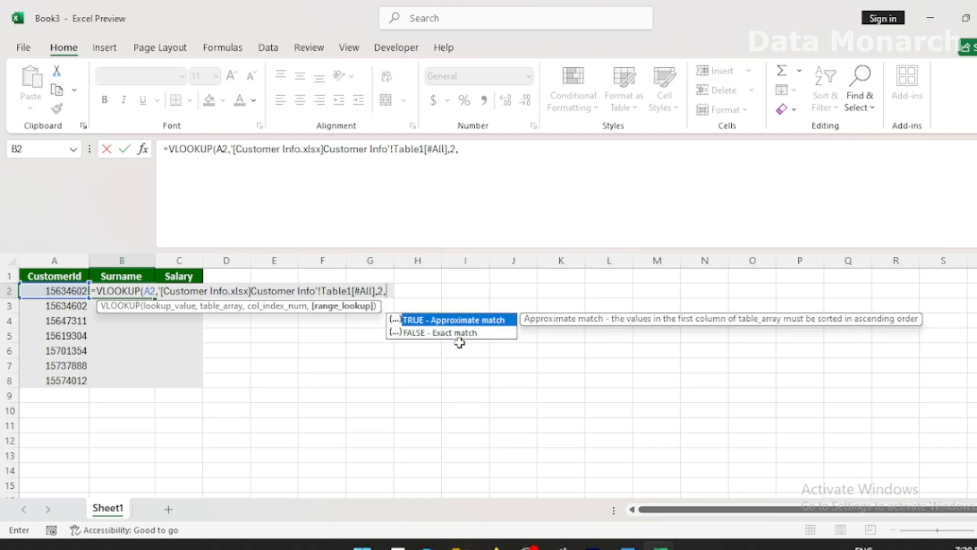
pyautogui.click(442, 333)
pyautogui.doubleClick(441, 332)
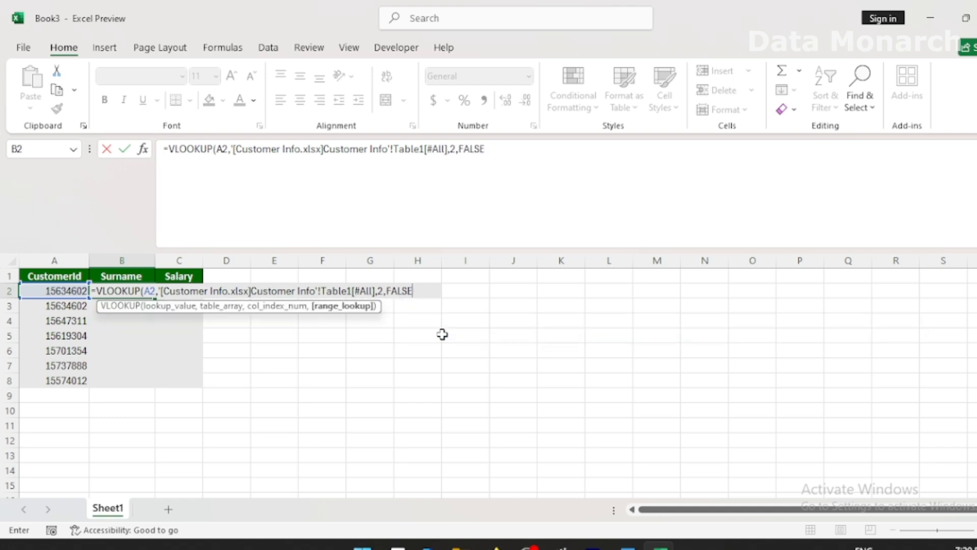
pyautogui.write(')')
pyautogui.press('Return')
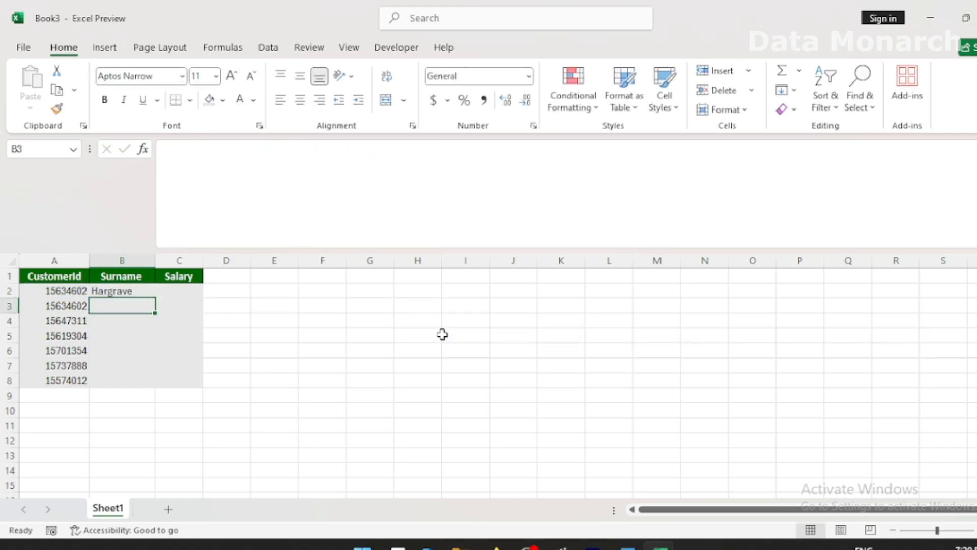
pyautogui.click(131, 288)
pyautogui.moveTo(154, 299); pyautogui.dragTo(148, 384)
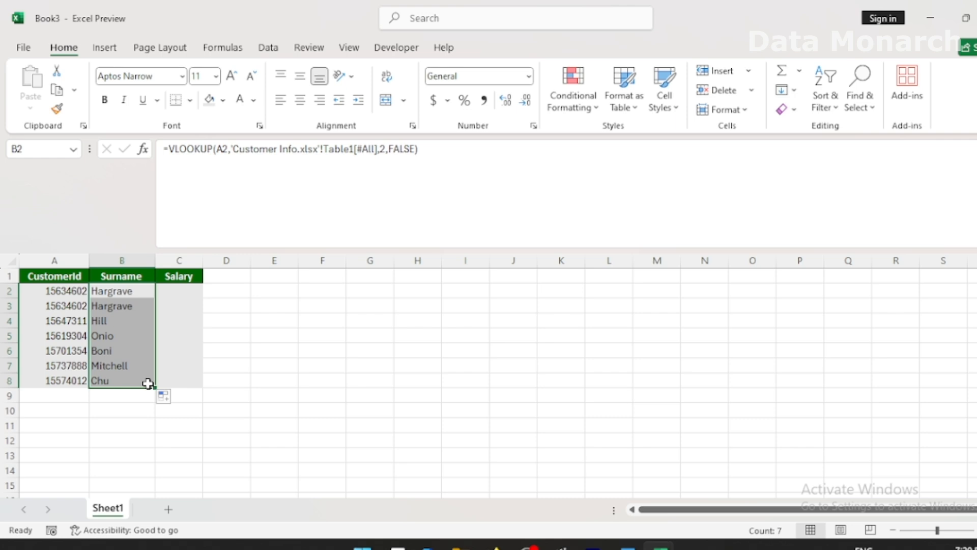
# - Convert the data range in the Account Info.xlsx workbook into a table, starting from the CustomerId header in A1
pyautogui.click(174, 294)
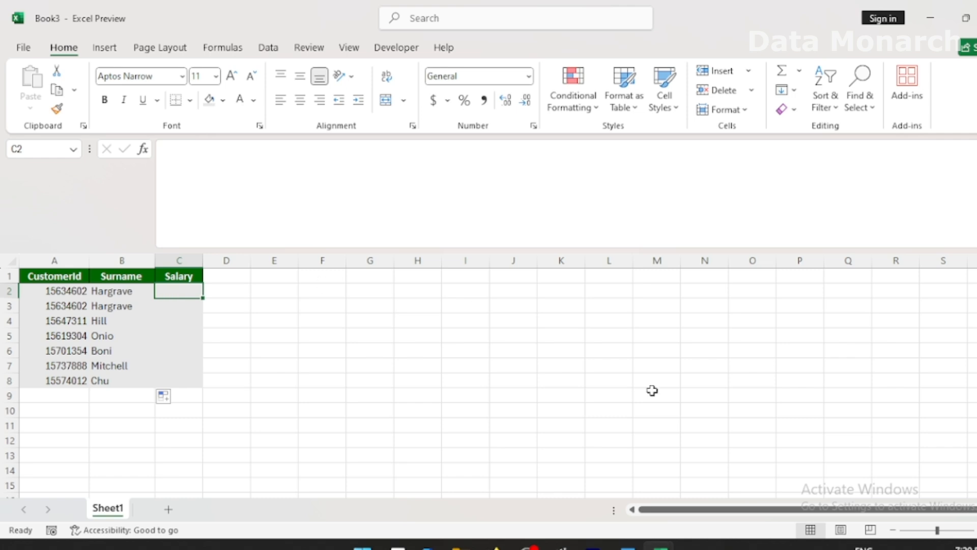
pyautogui.moveTo(660, 543)
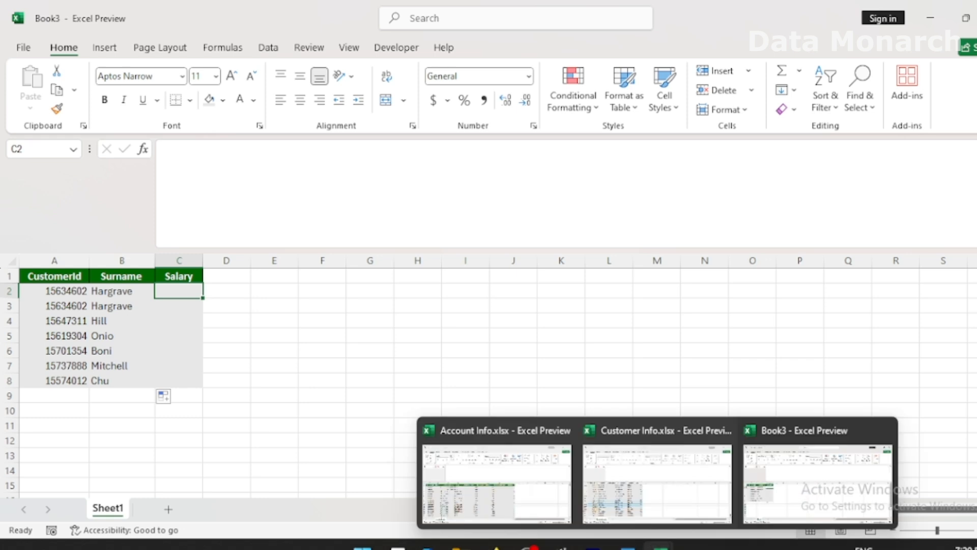
pyautogui.click(505, 494)
pyautogui.click(39, 274)
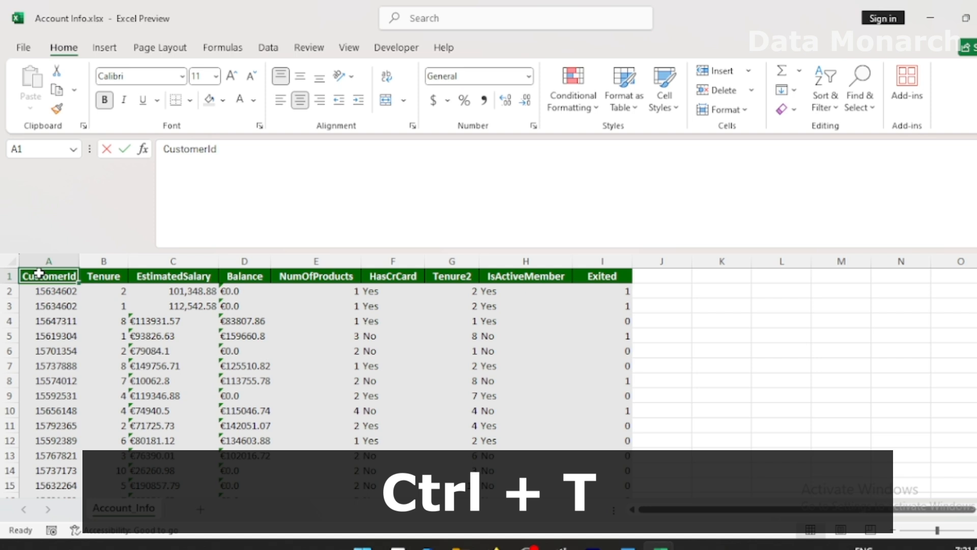
pyautogui.hotkey('ctrl', 't')
pyautogui.press('Return')
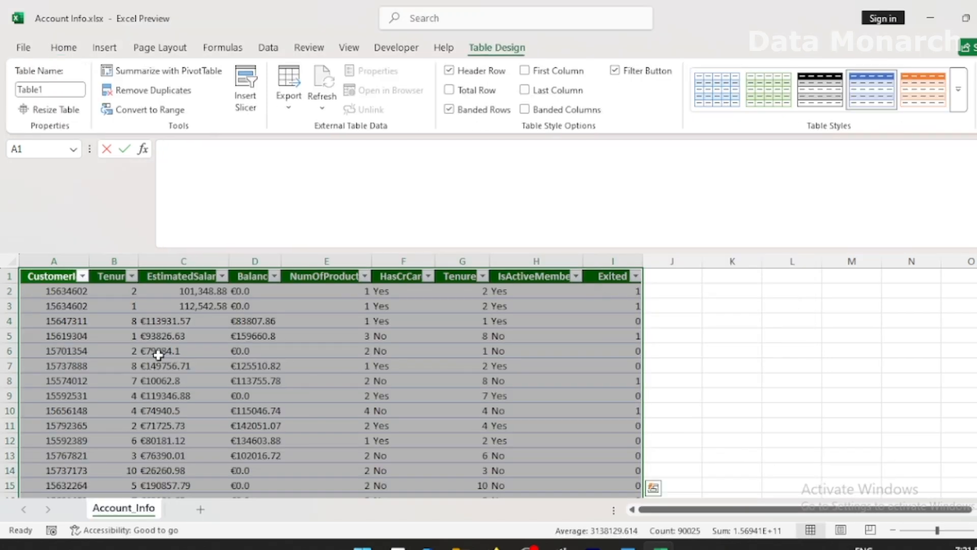
# - Begin a VLOOKUP in the Salary cell C2 of the Book3 workbook with A2 as lookup value
pyautogui.moveTo(660, 545)
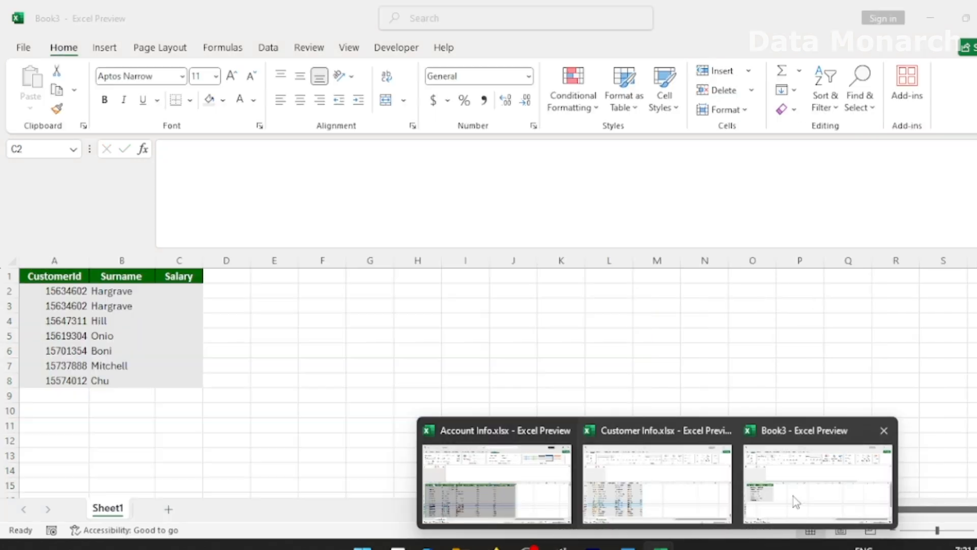
pyautogui.click(792, 496)
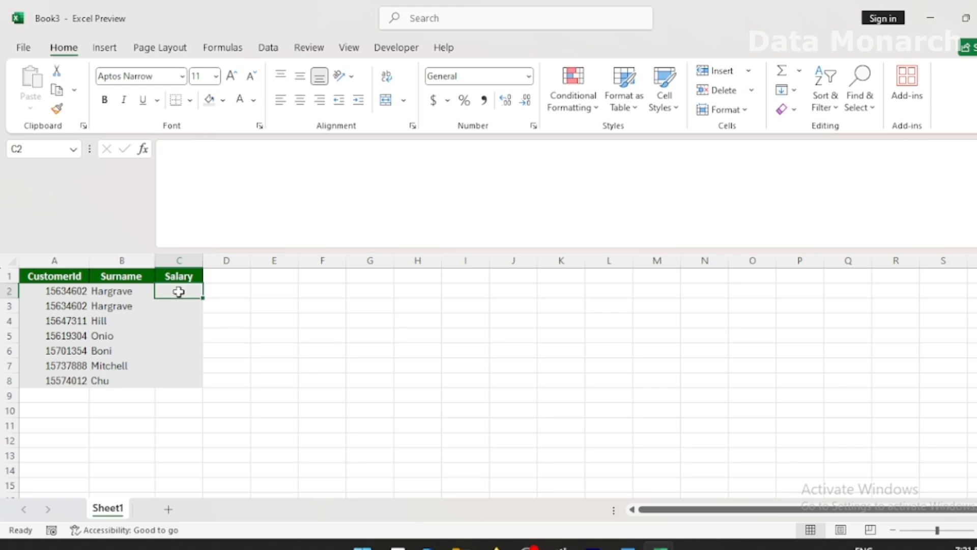
pyautogui.write('=VLOOKUP(')
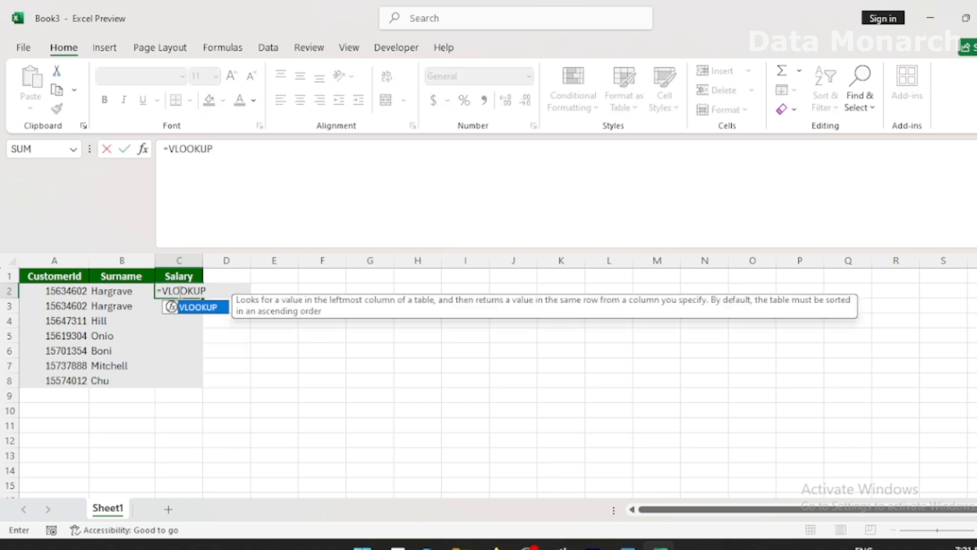
pyautogui.click(73, 291)
pyautogui.write(',')
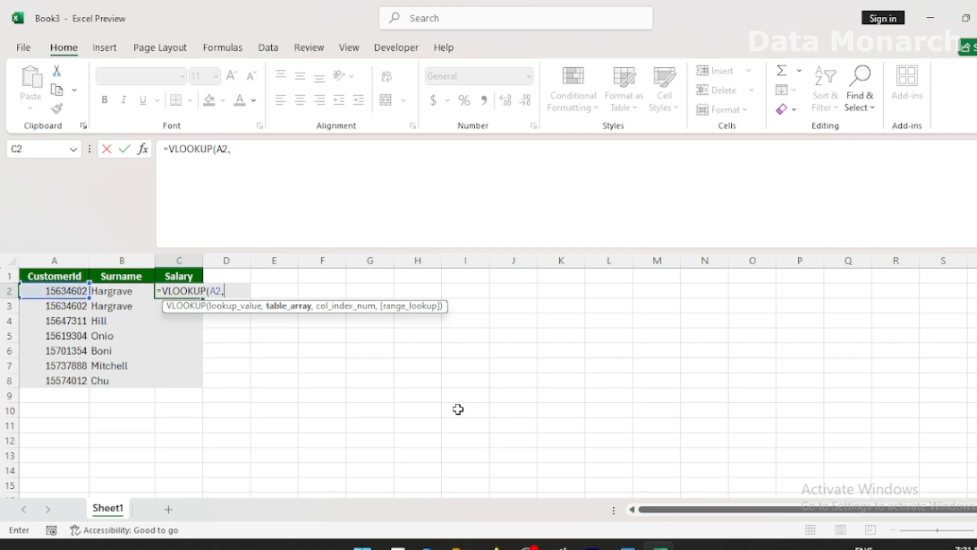
# - Use the whole Table1 in Account Info.xlsx, headers included, as table array of the salary VLOOKUP in Book3
pyautogui.moveTo(661, 544)
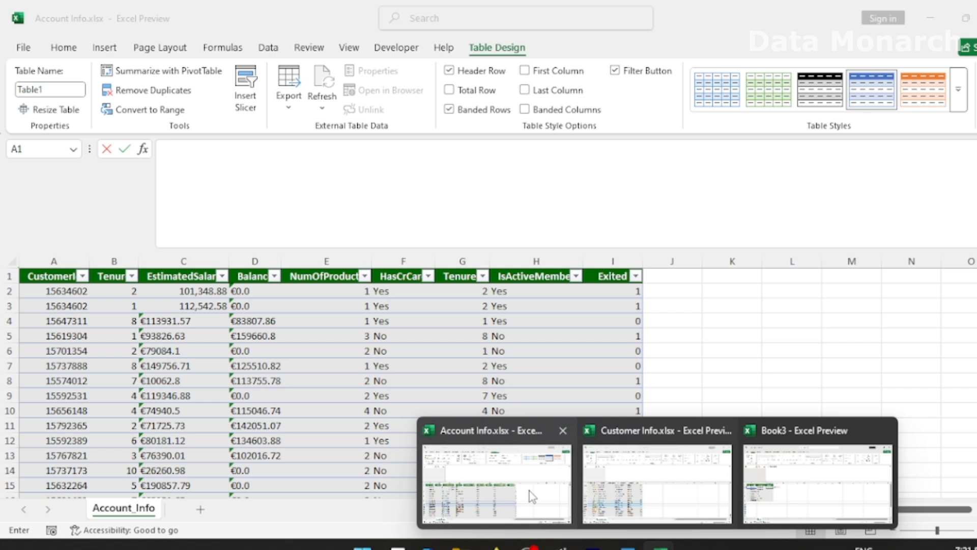
pyautogui.click(530, 495)
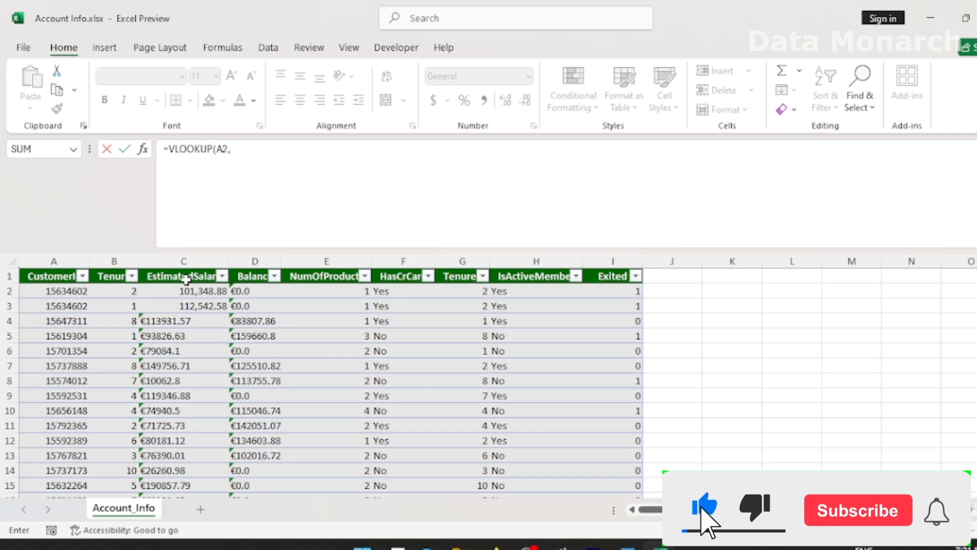
pyautogui.click(46, 275)
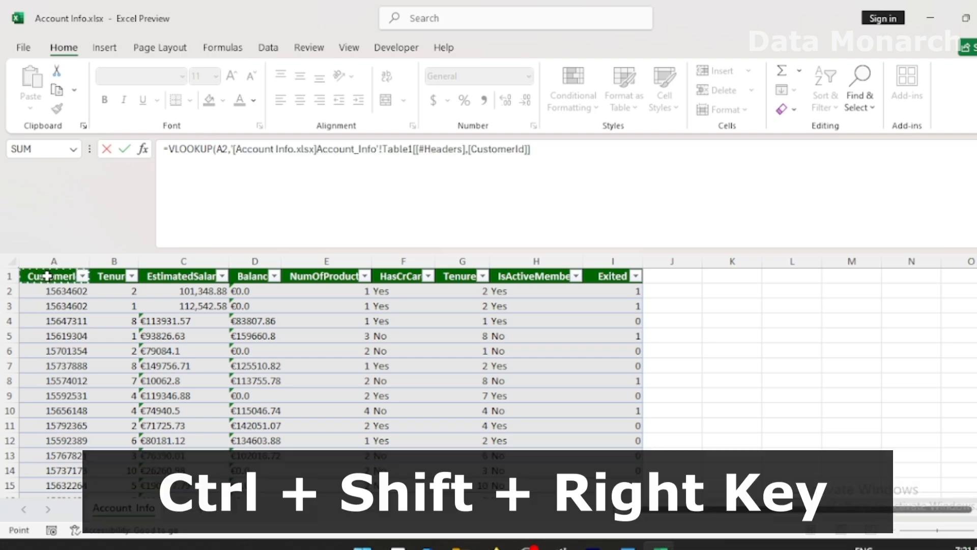
pyautogui.hotkey('ctrl', 'shift', 'Right')
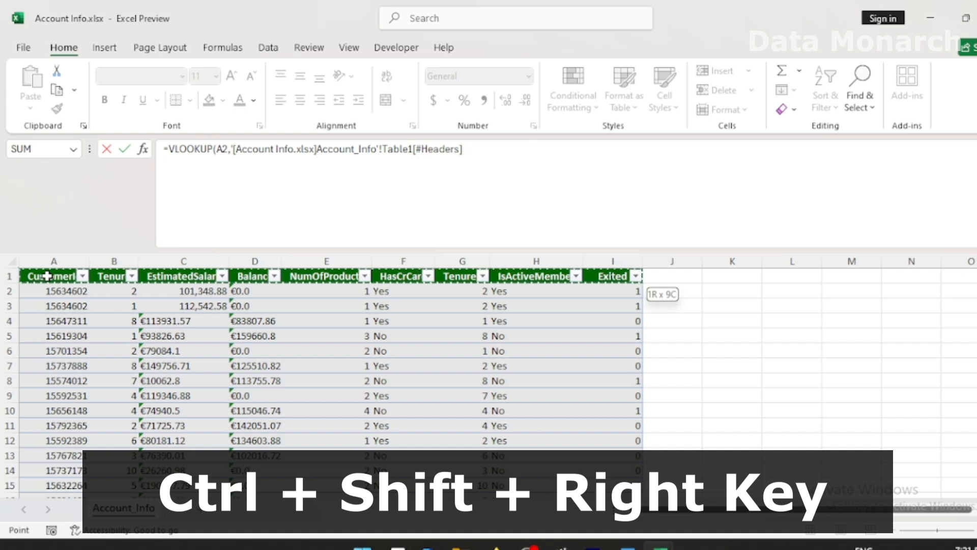
pyautogui.hotkey('ctrl', 'shift', 'Down')
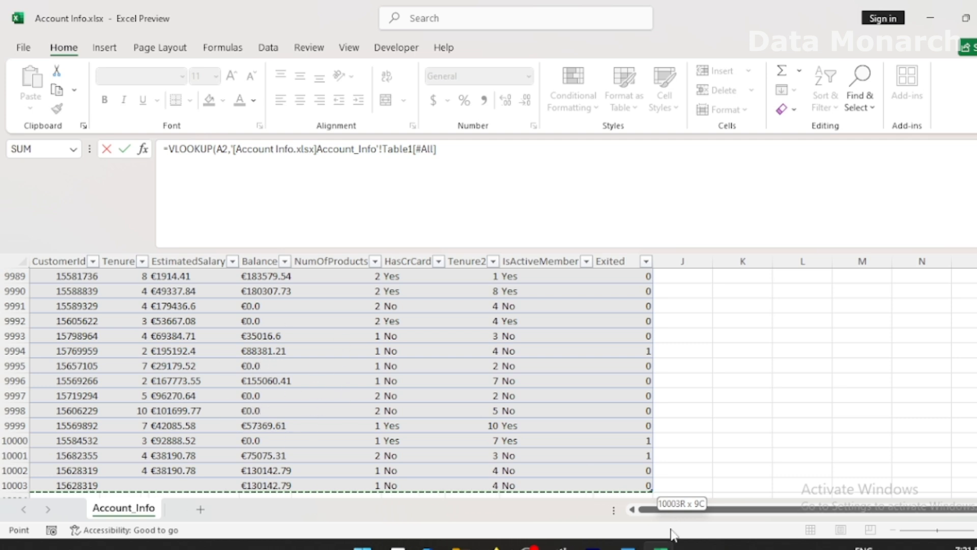
pyautogui.hotkey('ctrl', 'Tab')
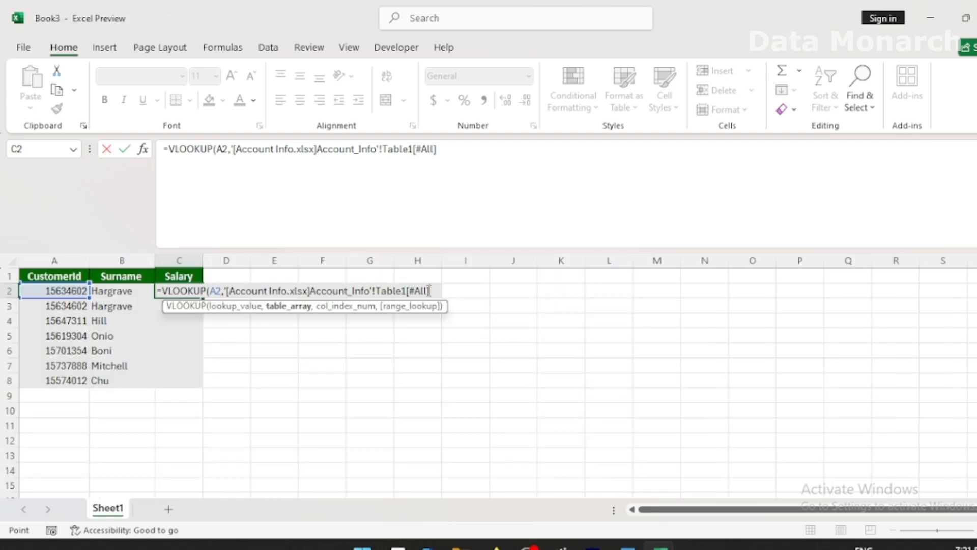
# - Complete the salary VLOOKUP in C2 with column index 3 and exact match (FALSE), and fill it down to C8
pyautogui.write(',')
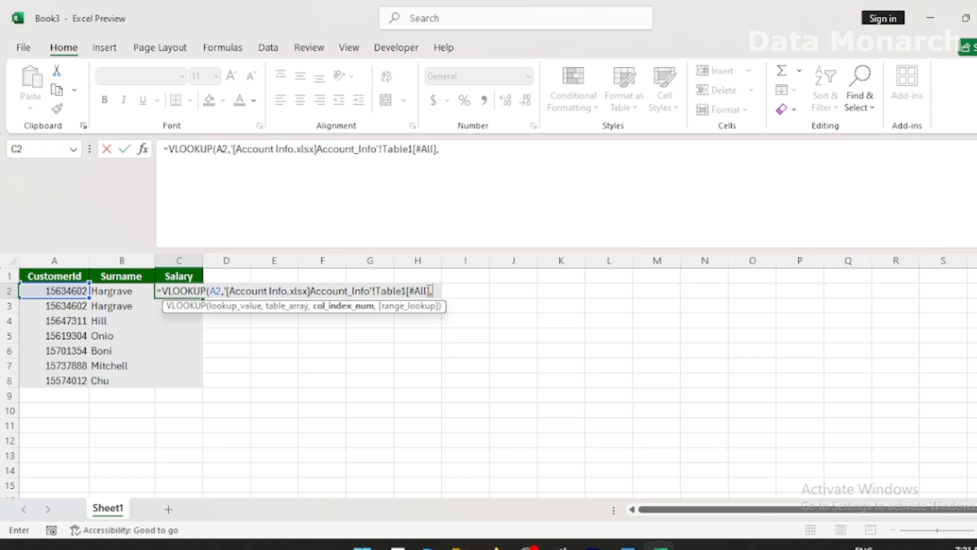
pyautogui.write('3,')
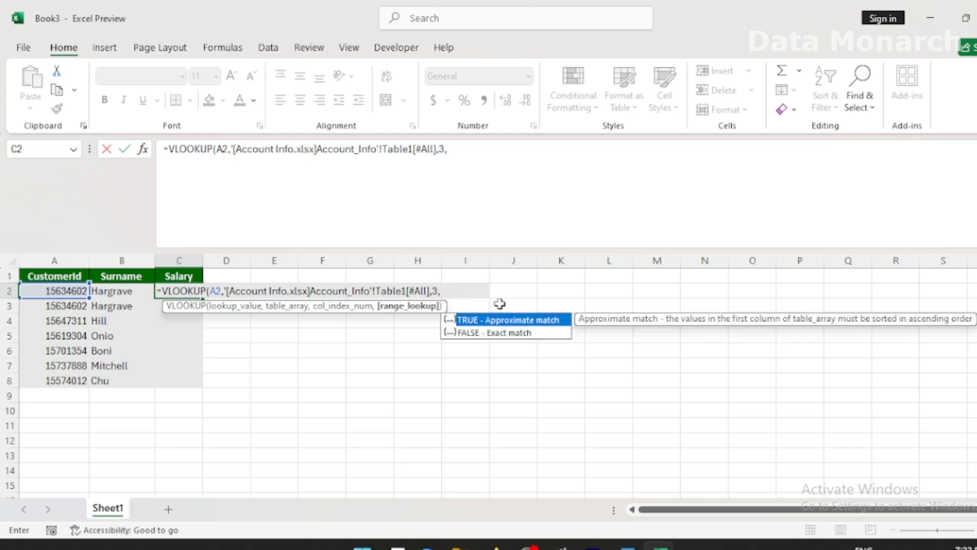
pyautogui.doubleClick(507, 332)
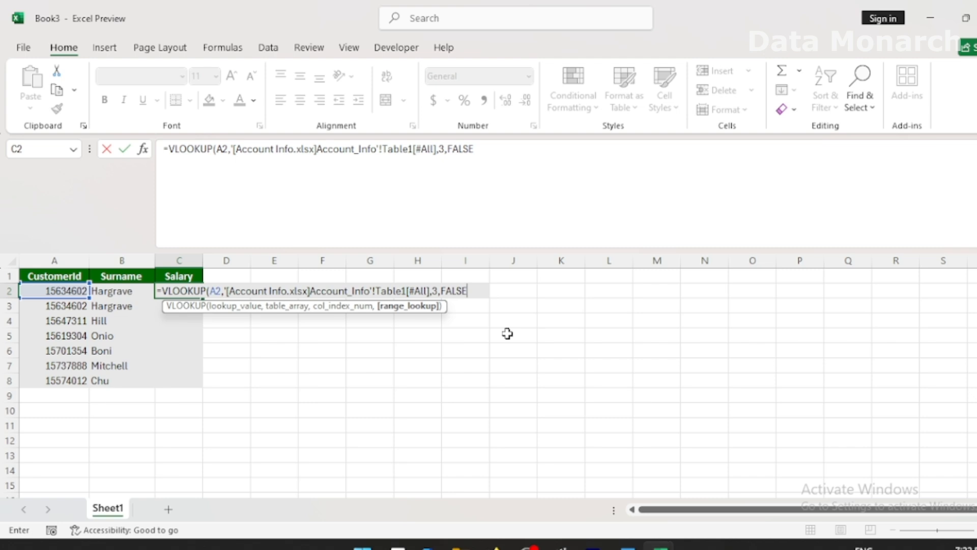
pyautogui.press('Return')
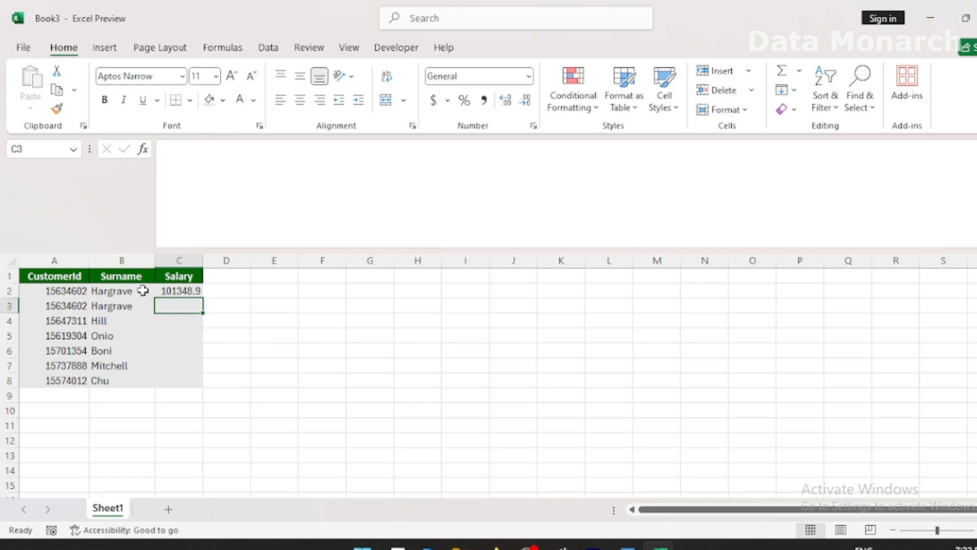
pyautogui.click(189, 292)
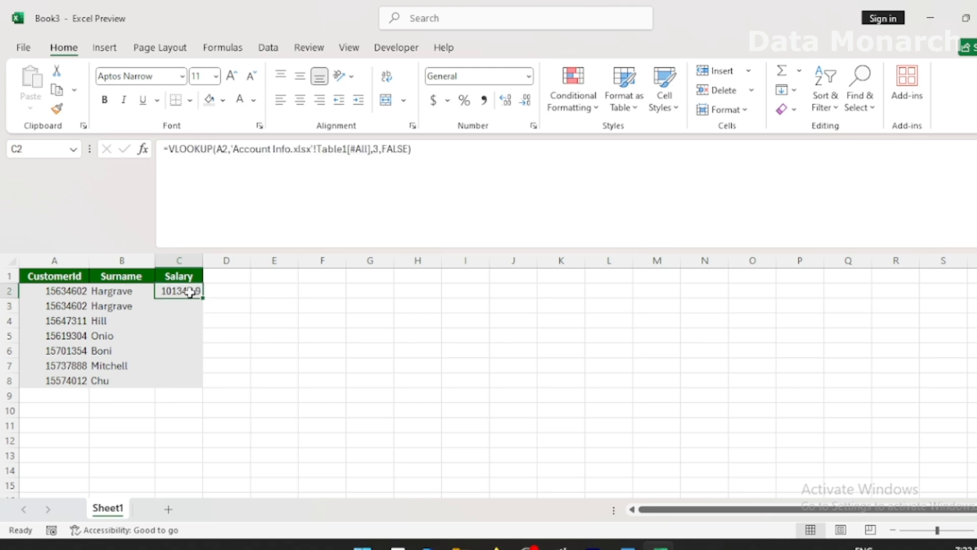
pyautogui.moveTo(204, 299); pyautogui.dragTo(205, 386)
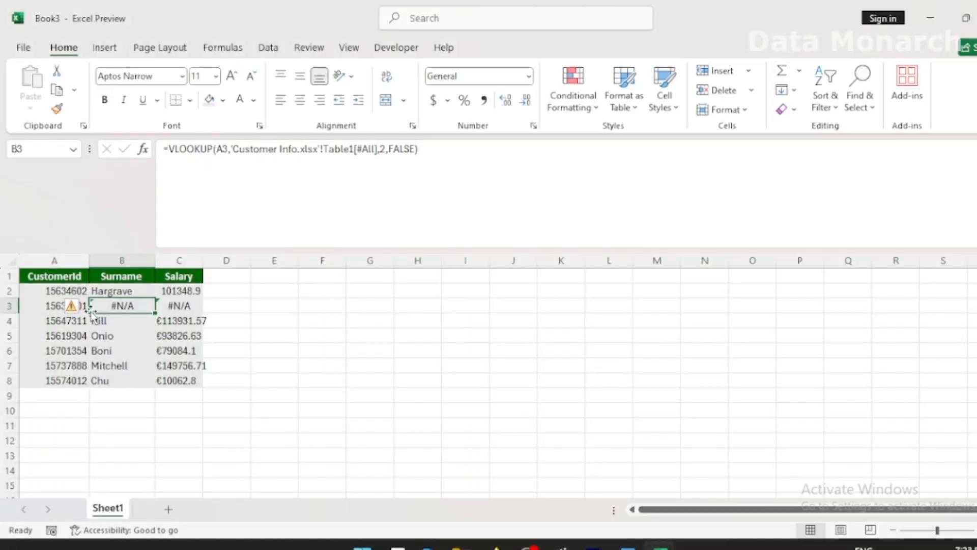
# - Wrap the surname VLOOKUP in B3 in an IFERROR that returns "Not Found" on an error
pyautogui.click(93, 322)
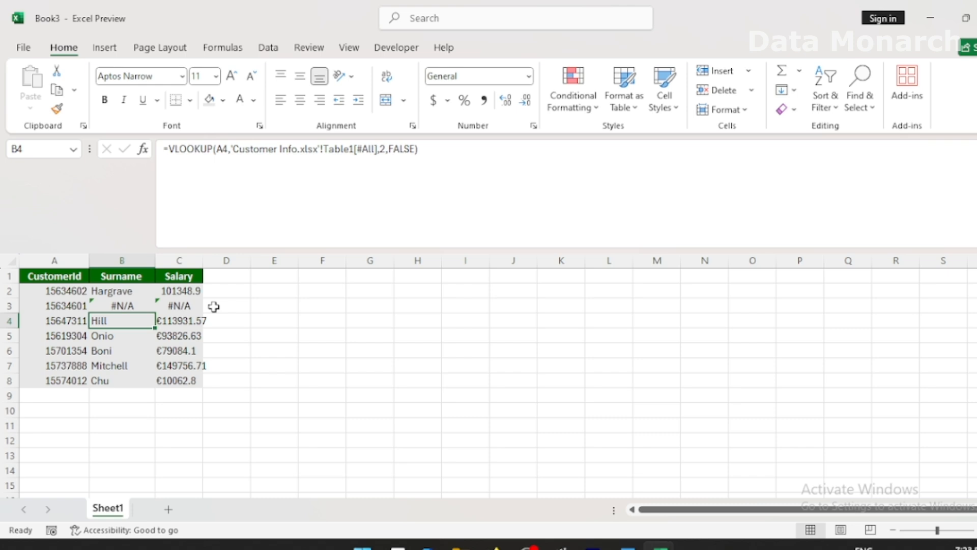
pyautogui.doubleClick(120, 303)
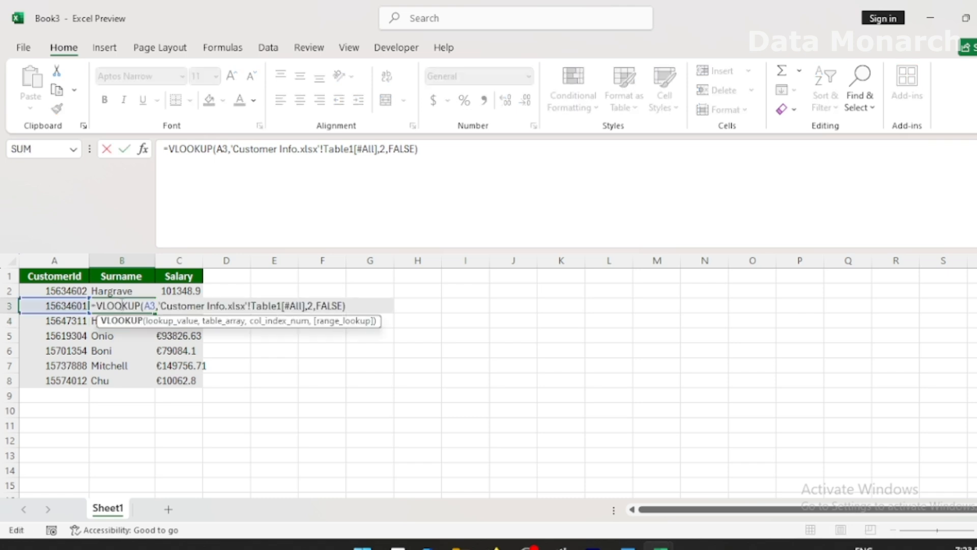
pyautogui.click(173, 152)
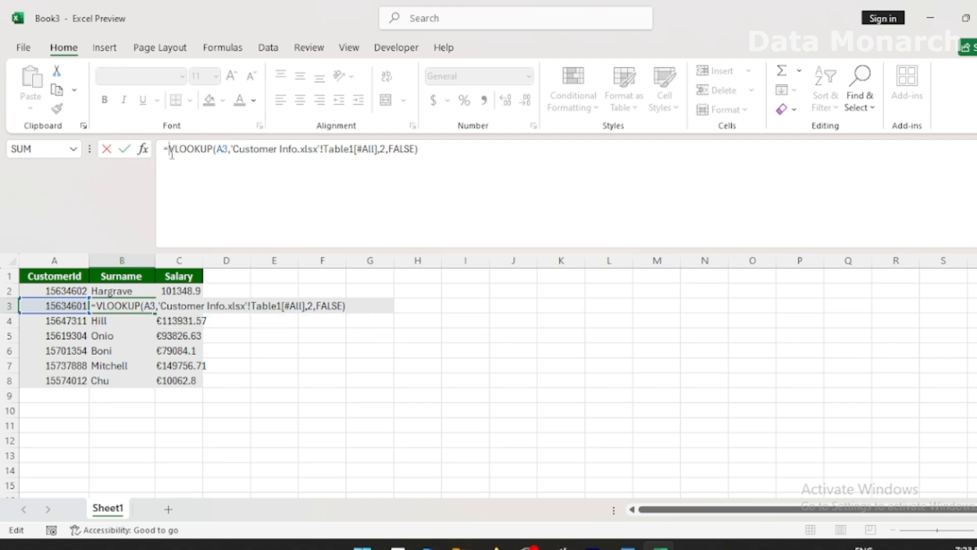
pyautogui.write('IFERROR(')
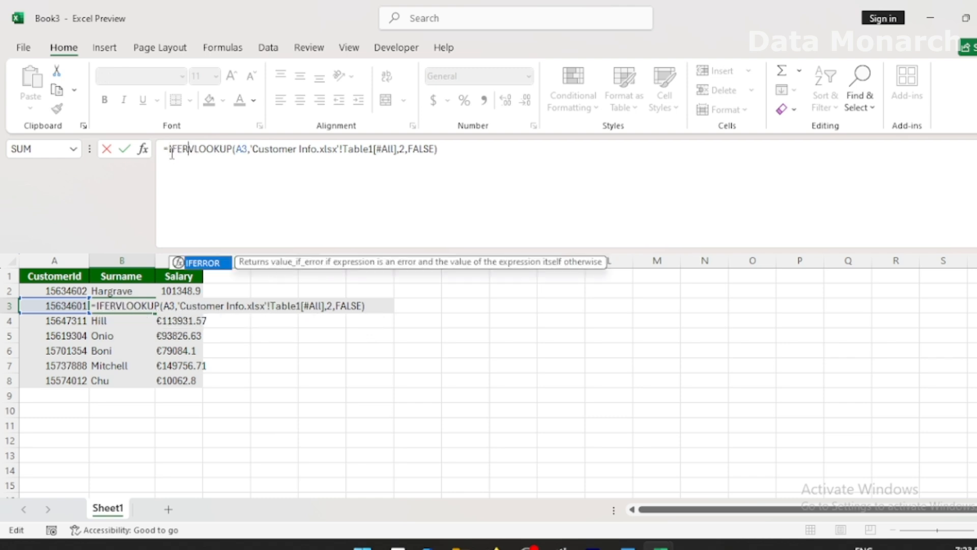
pyautogui.click(463, 150)
pyautogui.write(', "')
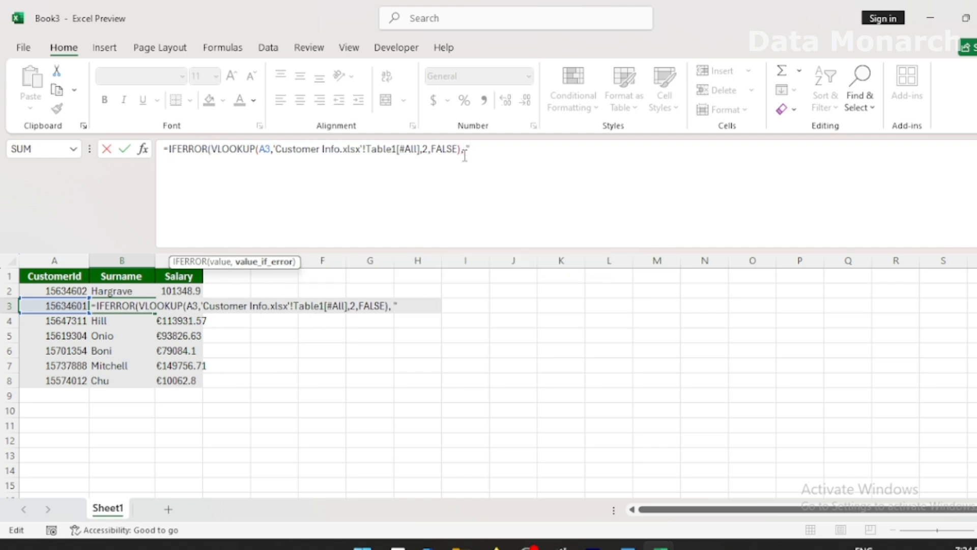
pyautogui.write('Not Found"')
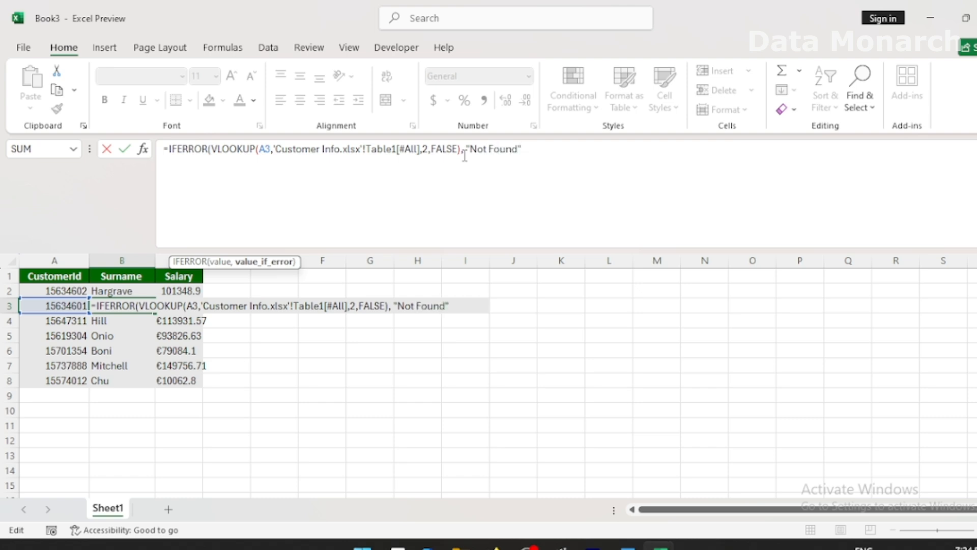
pyautogui.write(')')
pyautogui.press('Return')
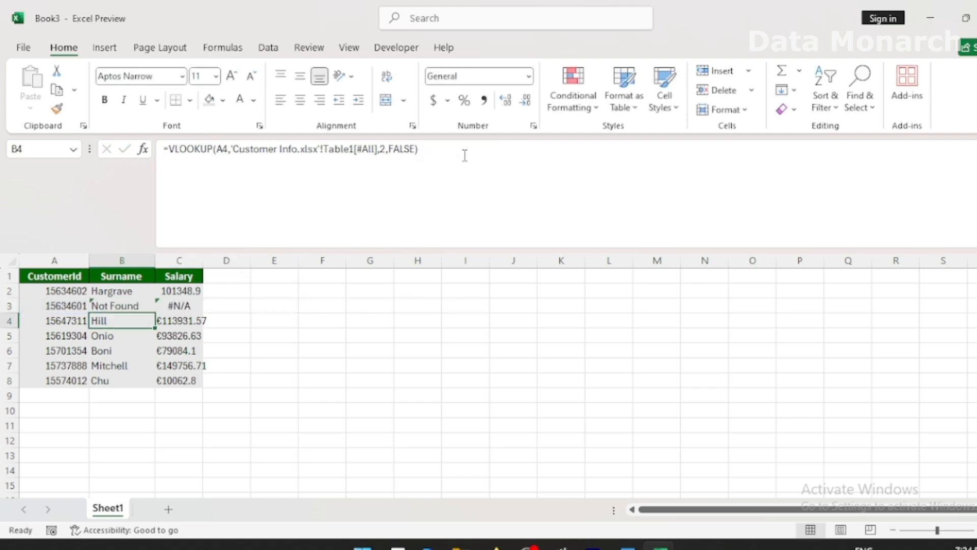
# - Fill the IFERROR formula from B3 across into the Salary cell C3
pyautogui.click(132, 307)
pyautogui.moveTo(155, 312); pyautogui.dragTo(196, 317)
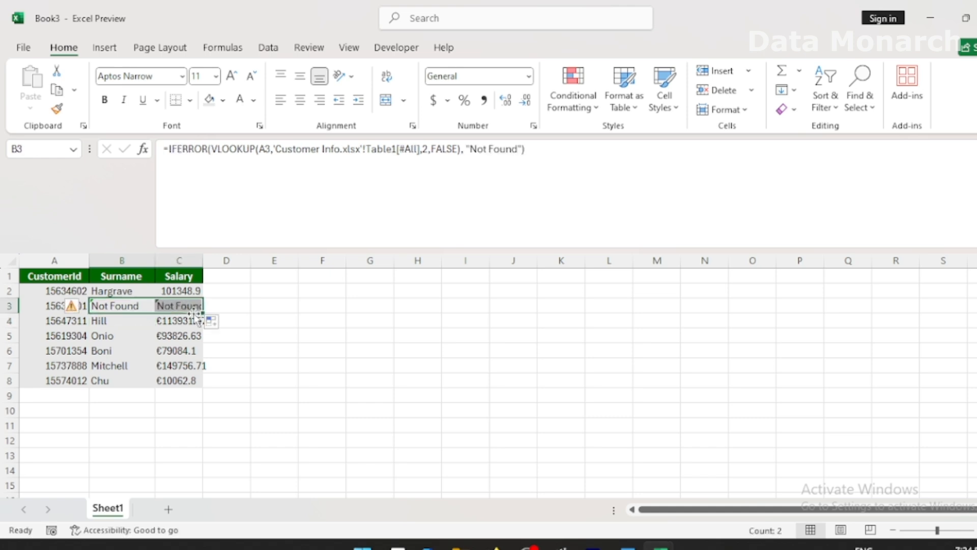
pyautogui.click(162, 365)
pyautogui.click(212, 356)
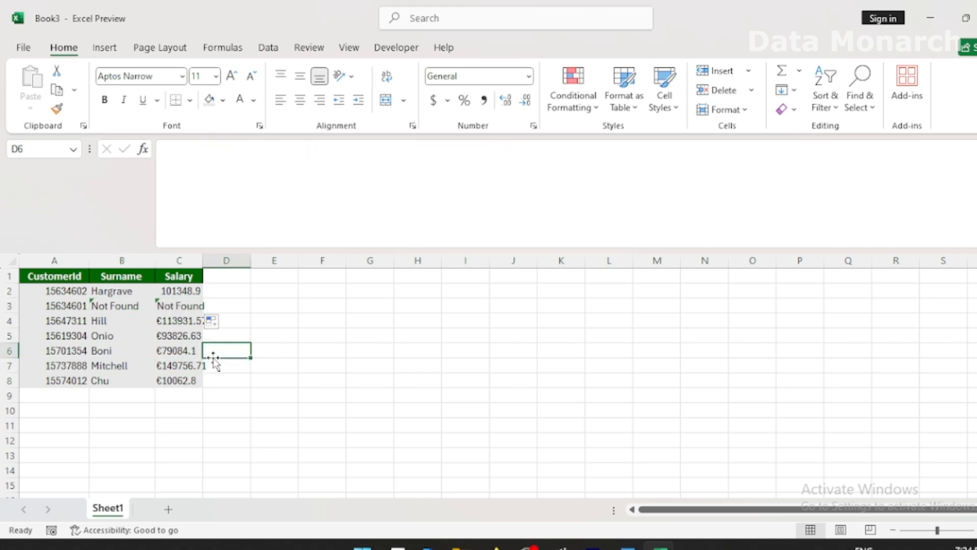